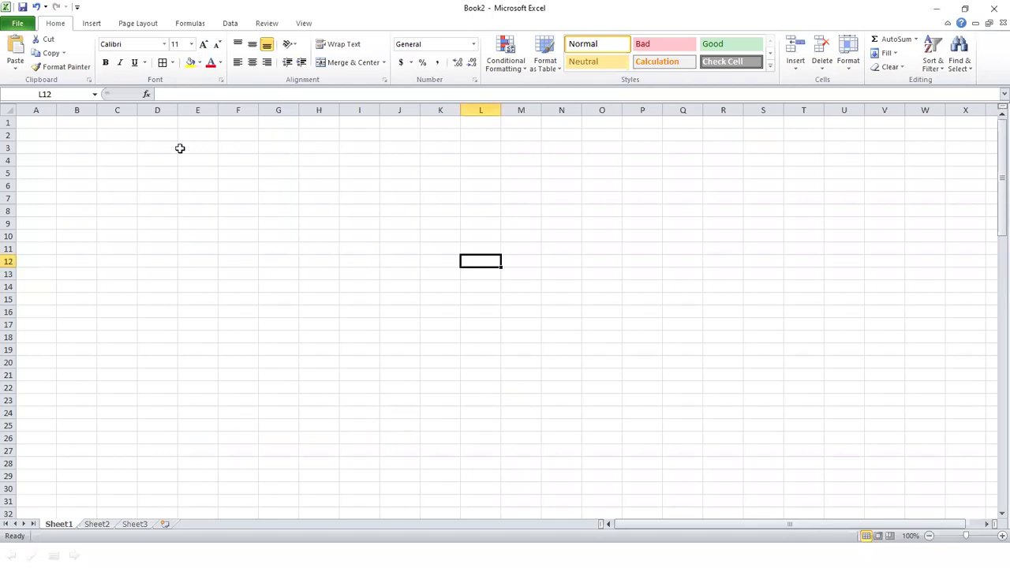
# Enter a 'Data' header in D1 and =RANDBETWEEN(4,16) in D2.
pyautogui.click(157, 124)
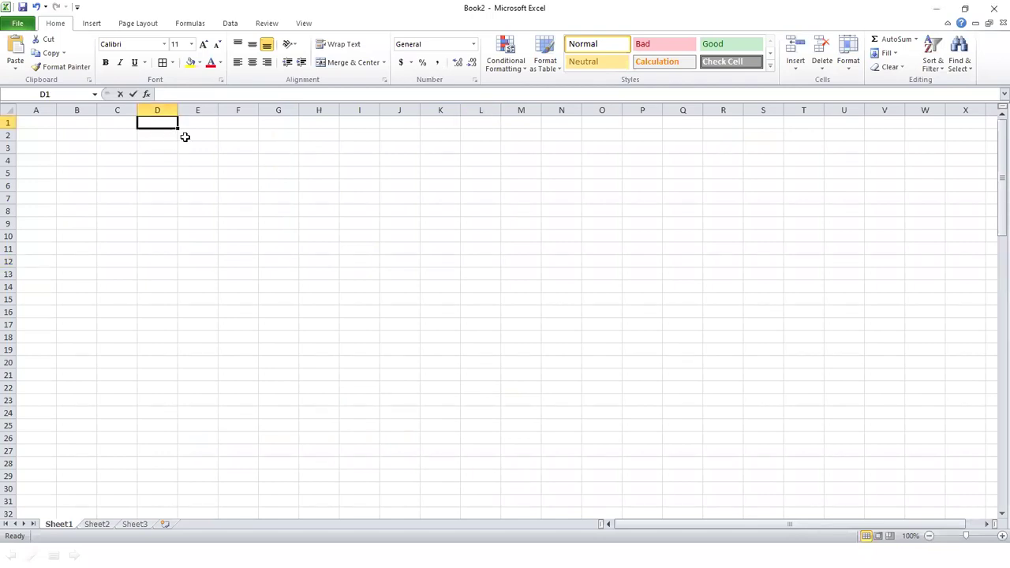
pyautogui.write('Data')
pyautogui.press('Return')
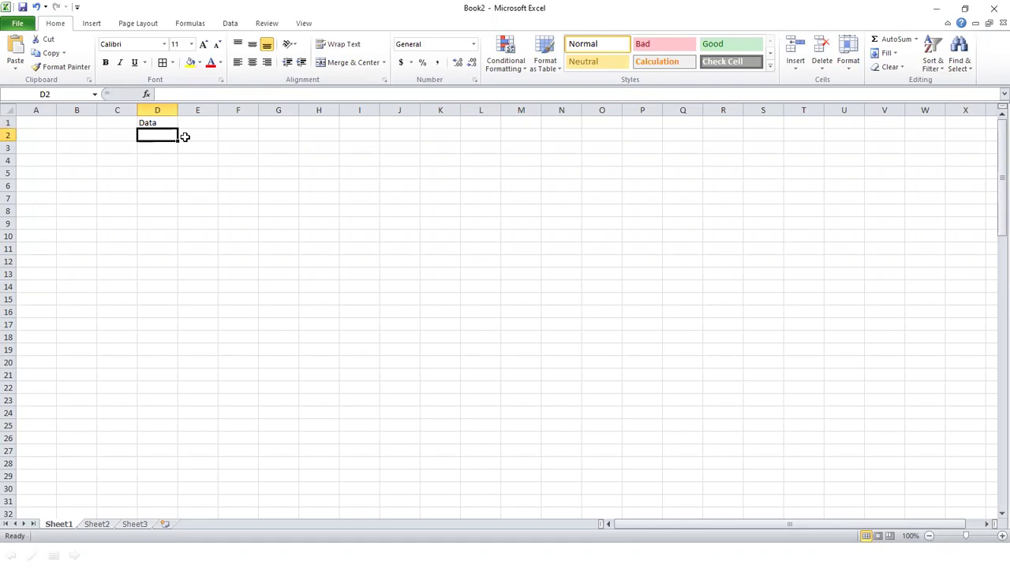
pyautogui.write('=ran')
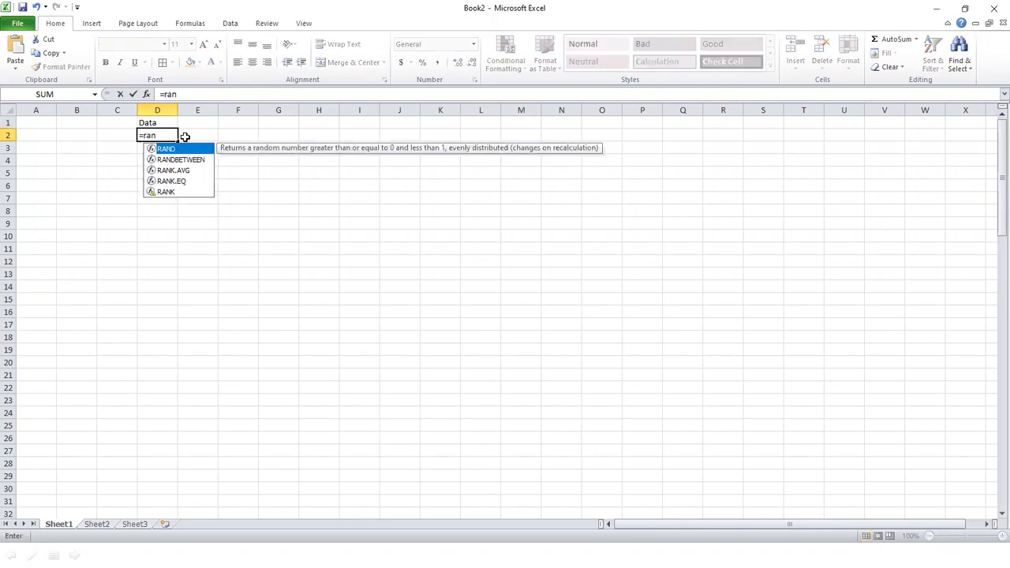
pyautogui.write('b')
pyautogui.press('Tab')
pyautogui.write('4')
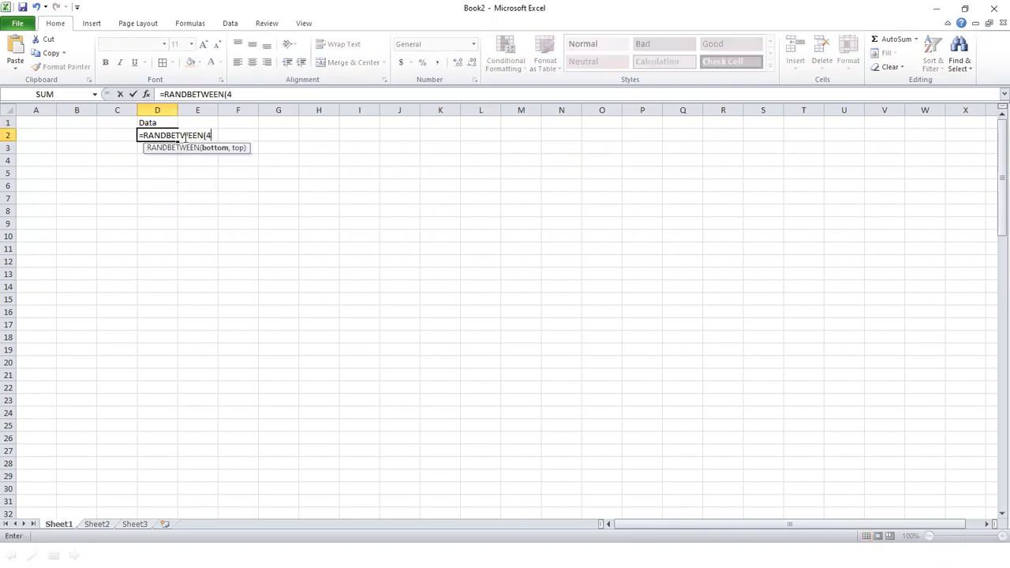
pyautogui.write(',16')
pyautogui.press('Return')
# Fill the formula down to D101, then paste the results back as static values.
pyautogui.click(165, 134)
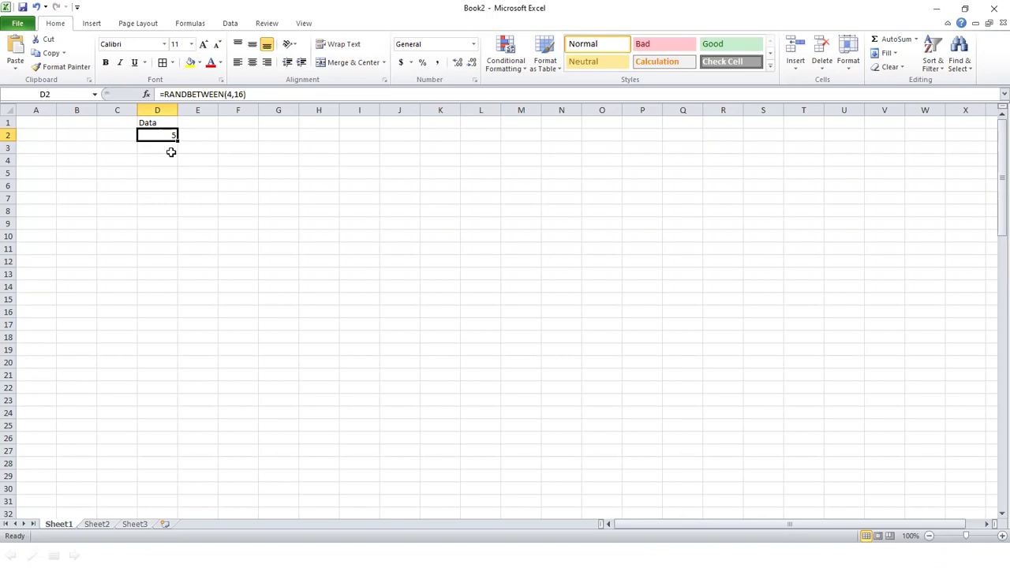
pyautogui.moveTo(179, 141); pyautogui.dragTo(146, 472)
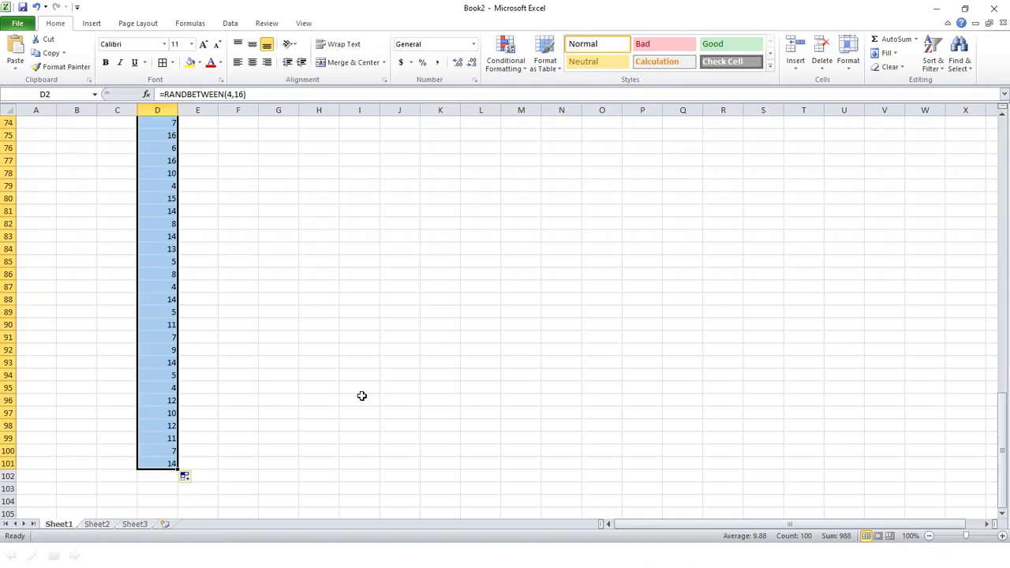
pyautogui.hotkey('ctrl', 'c')
pyautogui.scroll(15, 332, 369)
pyautogui.press('Up')
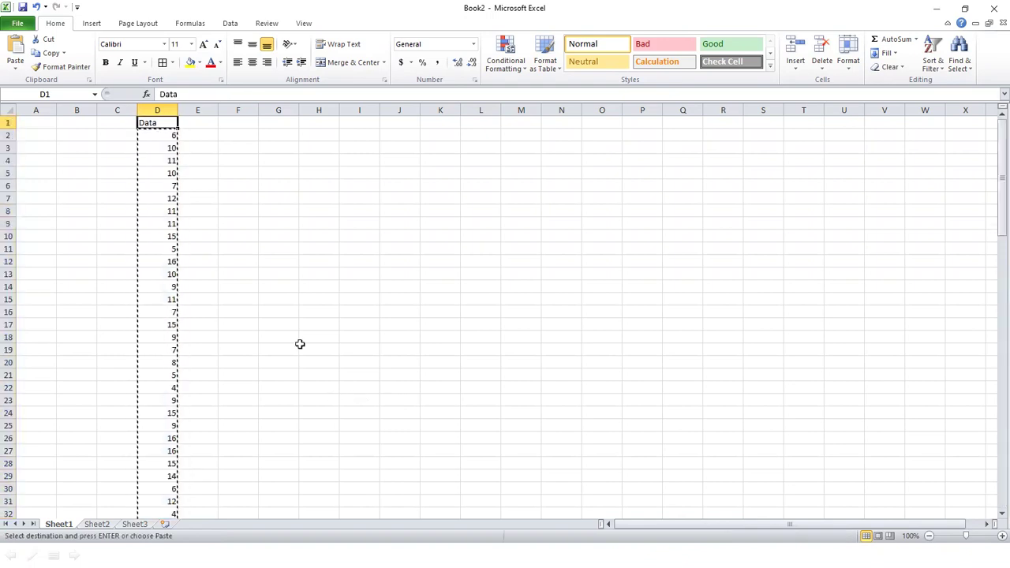
pyautogui.click(158, 137)
pyautogui.rightClick(161, 139)
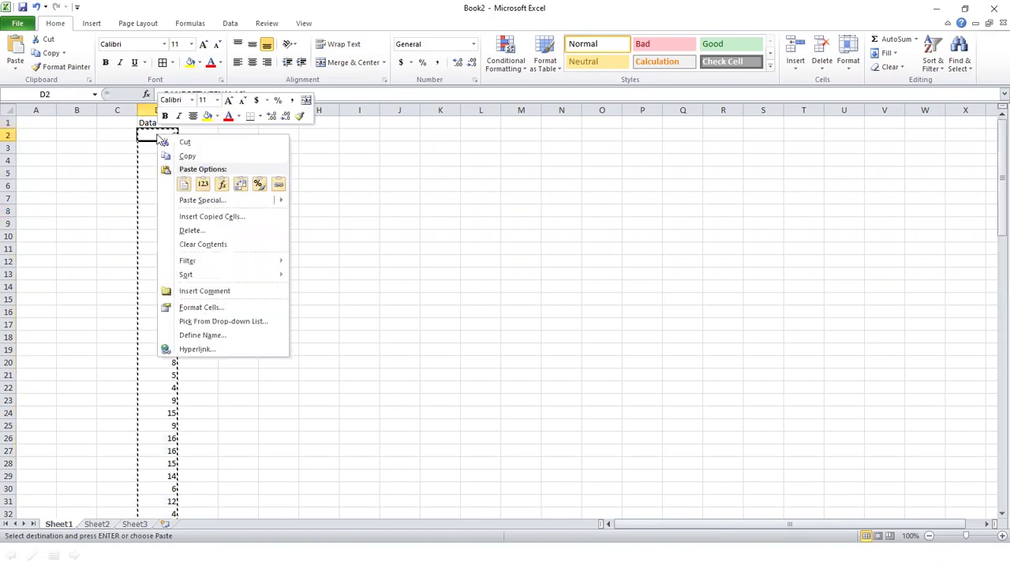
pyautogui.click(203, 184)
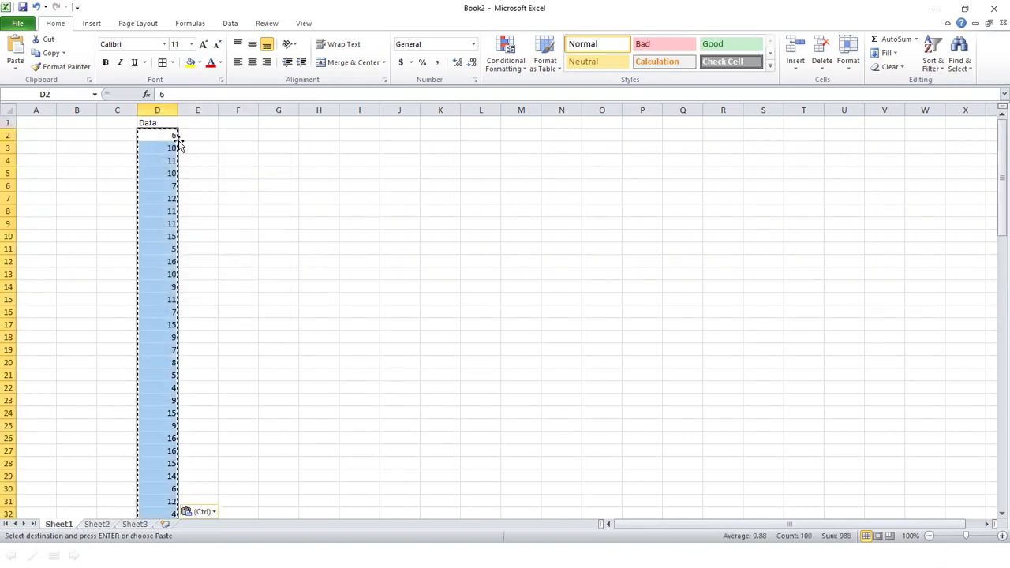
# Centre and border the Data column D1:D101.
pyautogui.click(163, 121)
pyautogui.hotkey('ctrl', 'shift', 'Down')
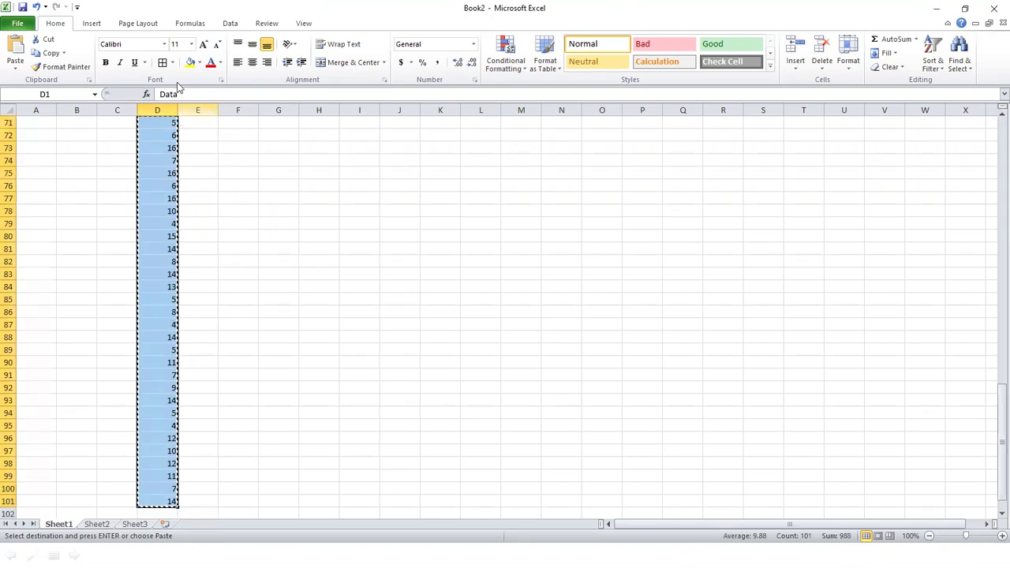
pyautogui.press('Escape')
pyautogui.hotkey('ctrl', 'BackSpace')
pyautogui.click(252, 63)
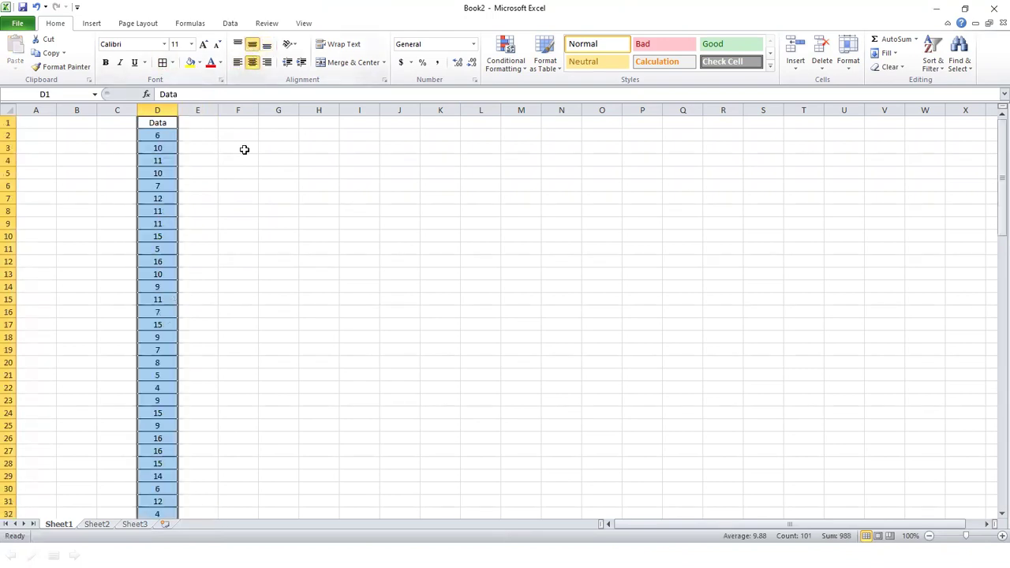
pyautogui.click(248, 187)
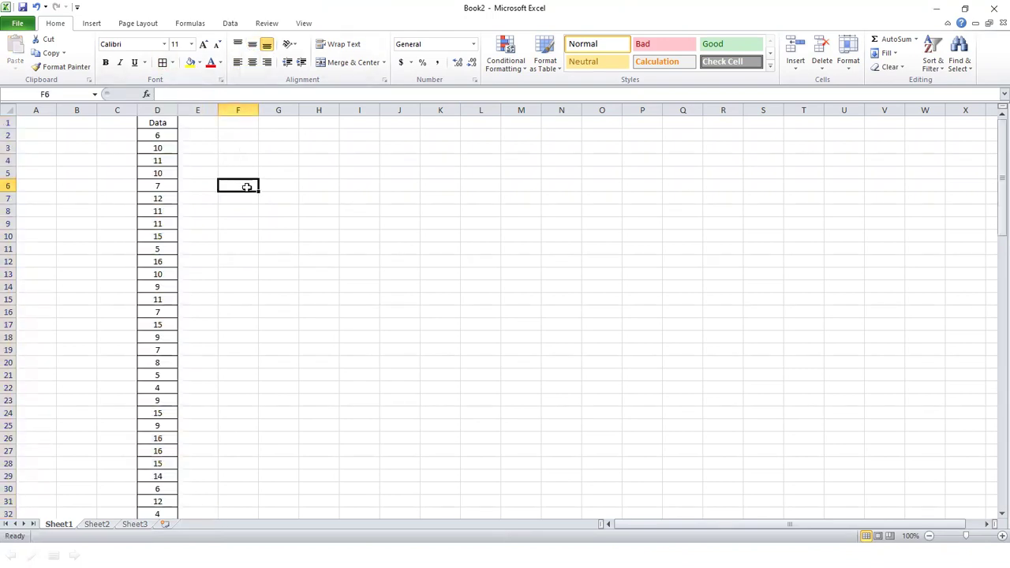
# Enter USL with 12 in G1:G2 and LSL with 8 in H1:H2.
pyautogui.click(283, 124)
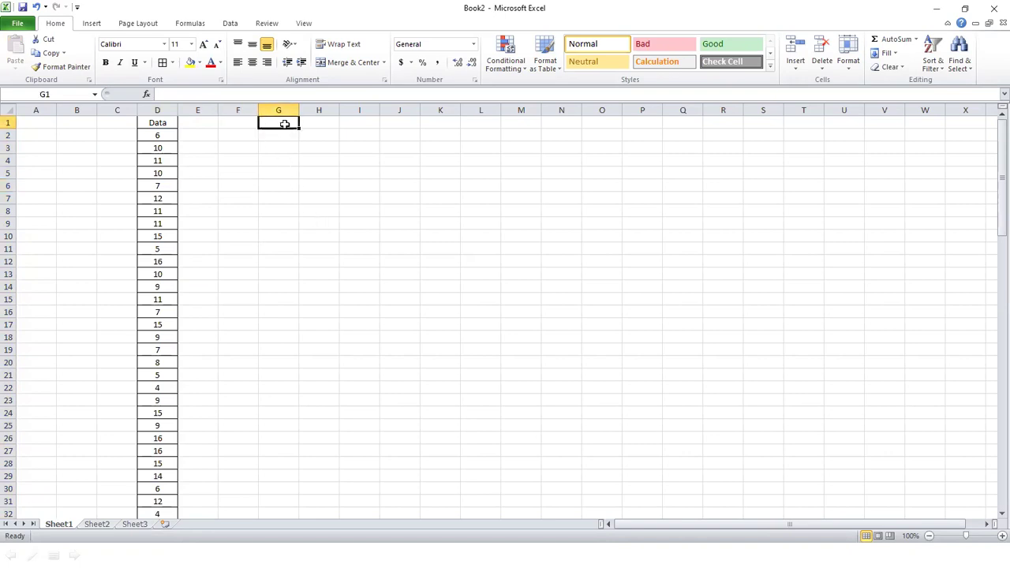
pyautogui.write('US')
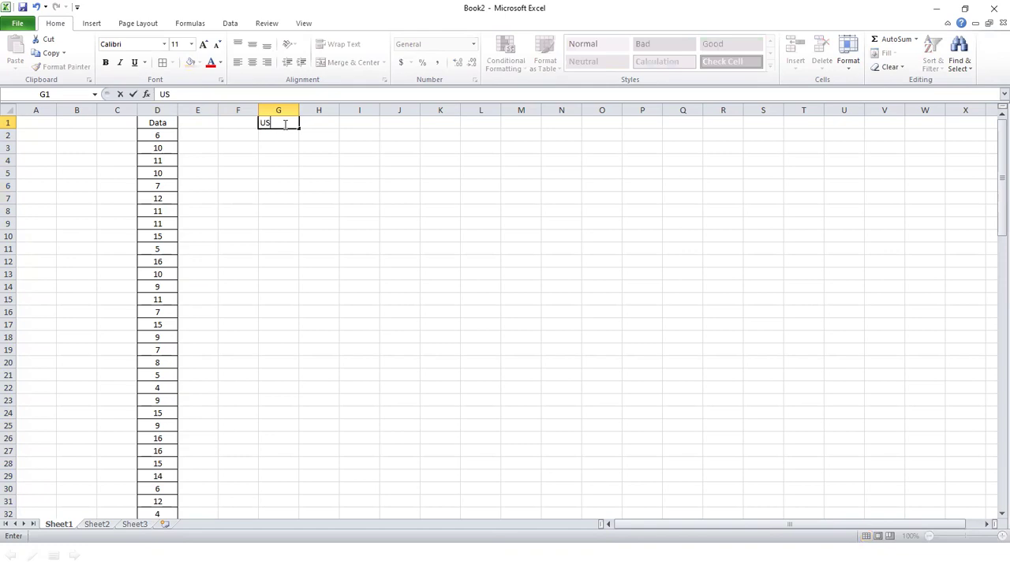
pyautogui.write('L')
pyautogui.press('Return')
pyautogui.write('1')
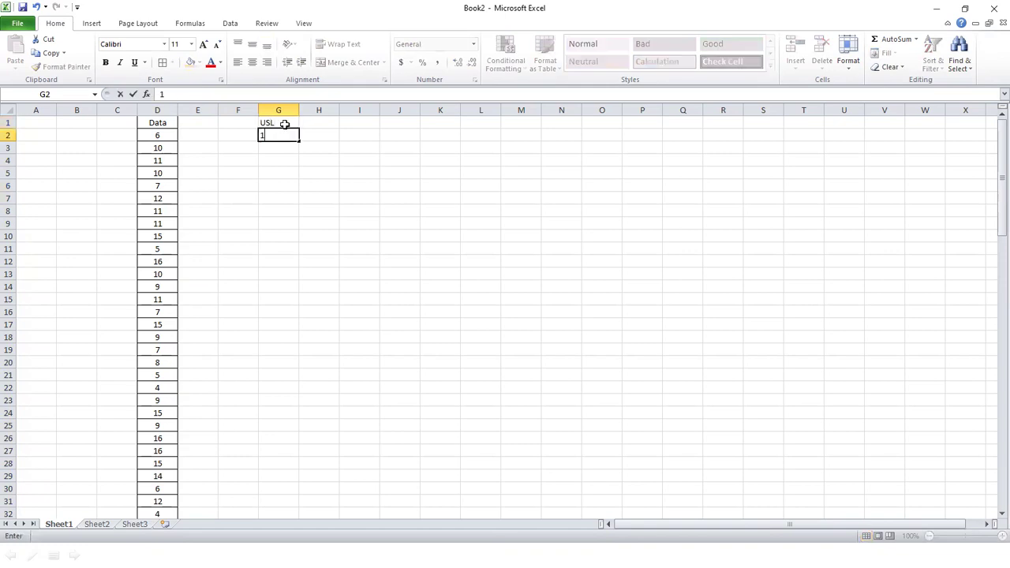
pyautogui.write('12')
pyautogui.press('Return')
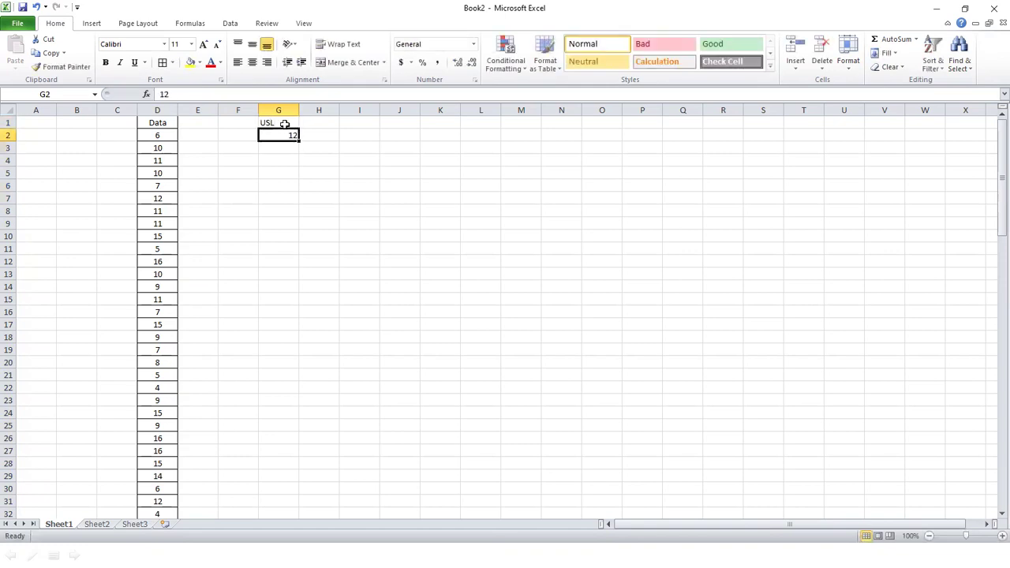
pyautogui.press('Up')
pyautogui.press('Up')
pyautogui.press('Right')
pyautogui.write('LSL')
pyautogui.press('Return')
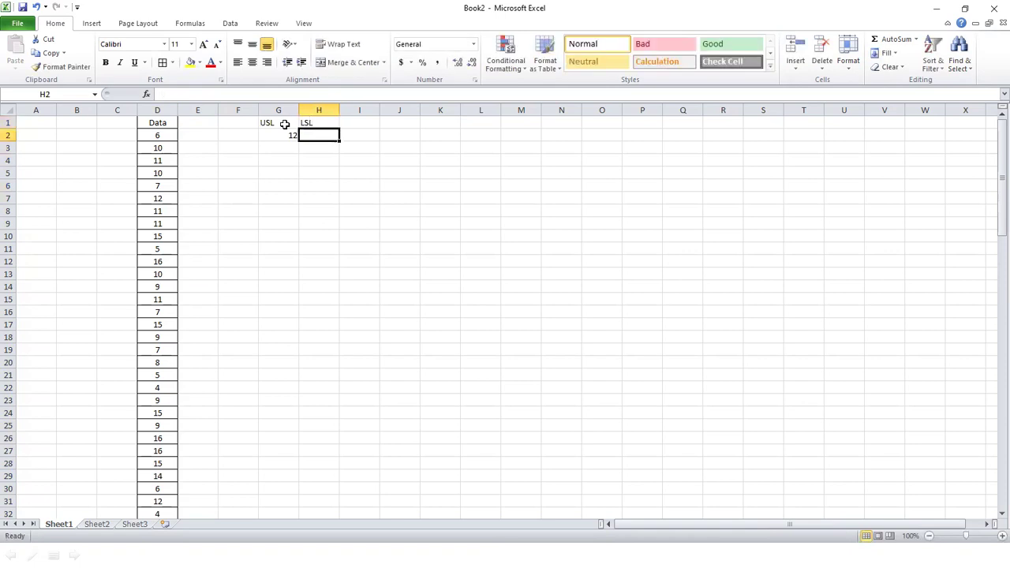
pyautogui.write('8')
pyautogui.press('Return')
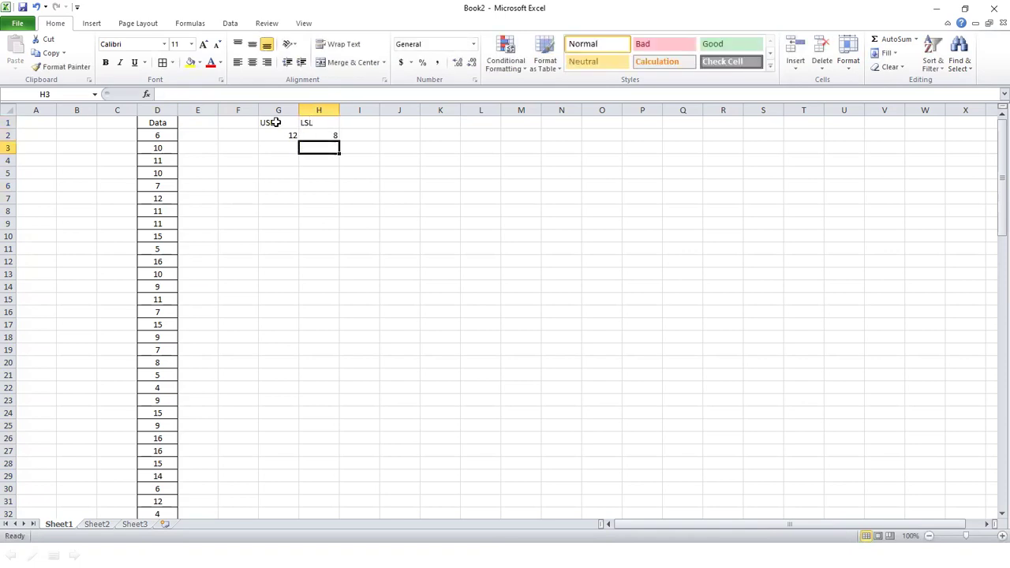
# Centre the G1:H2 USL/LSL block horizontally and vertically.
pyautogui.moveTo(273, 123); pyautogui.dragTo(322, 133)
pyautogui.click(252, 63)
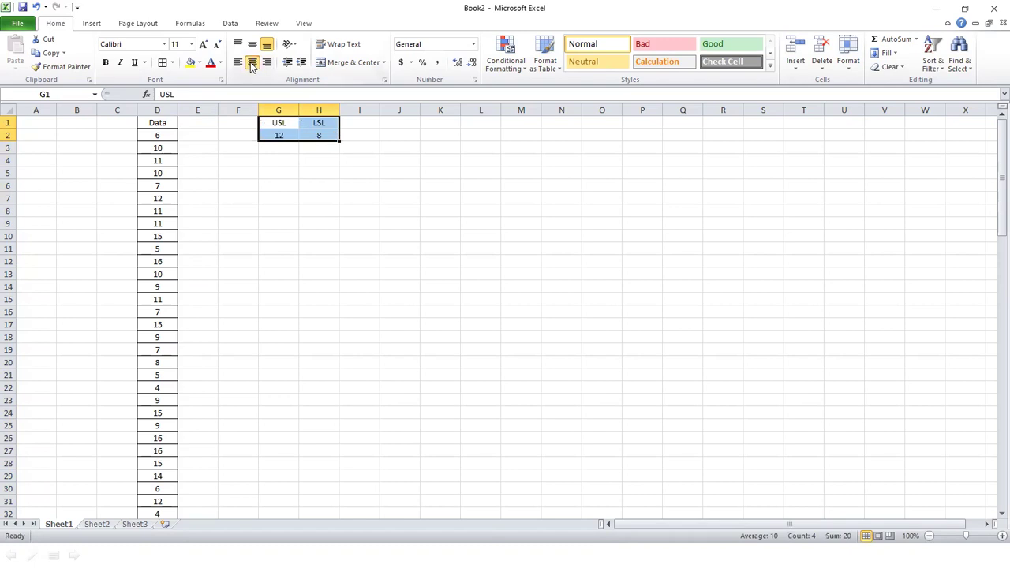
pyautogui.click(252, 44)
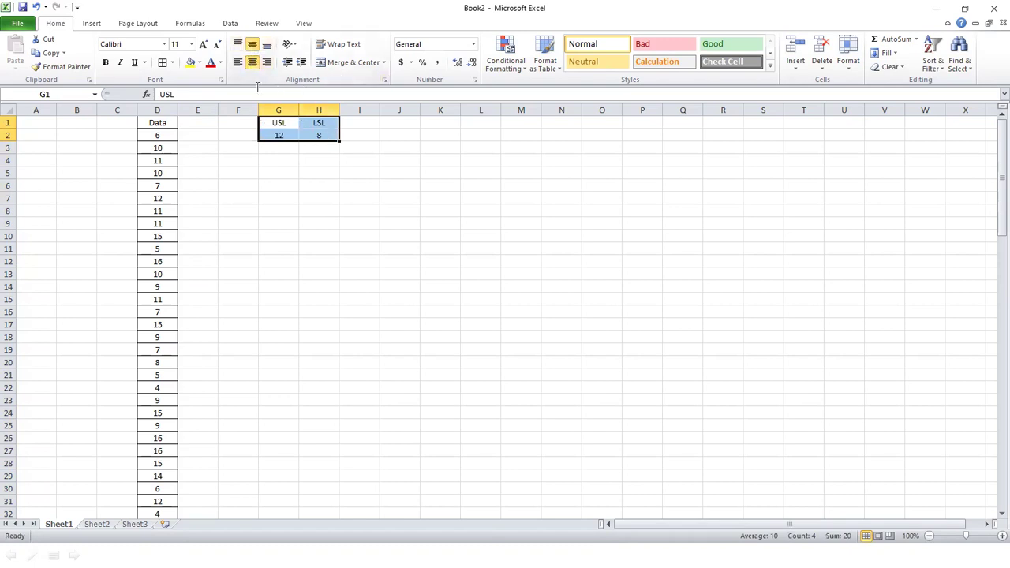
pyautogui.click(281, 160)
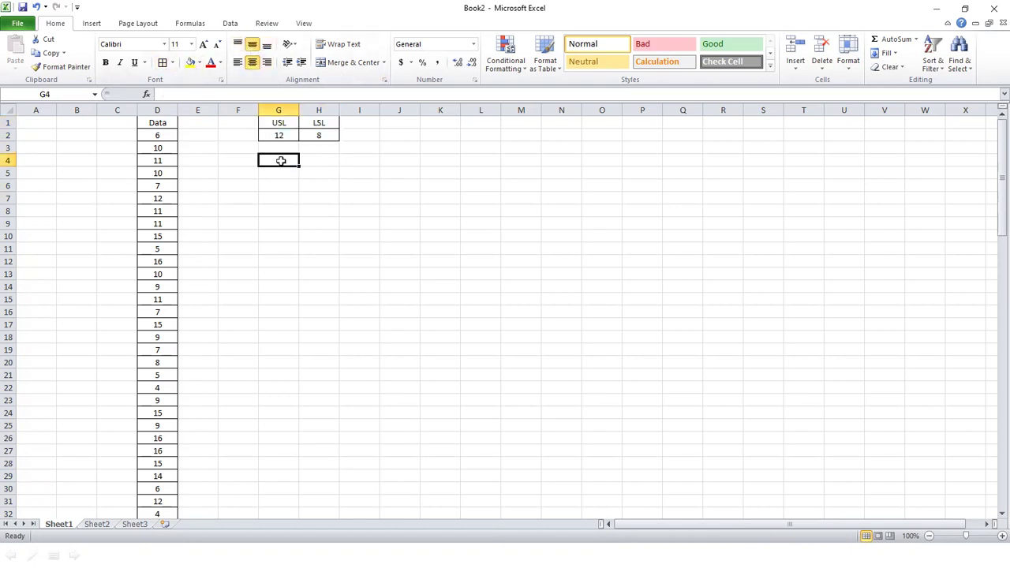
# Label G4 'SD' and compute =STDEV.S(D2:D101) in H4.
pyautogui.write('SD')
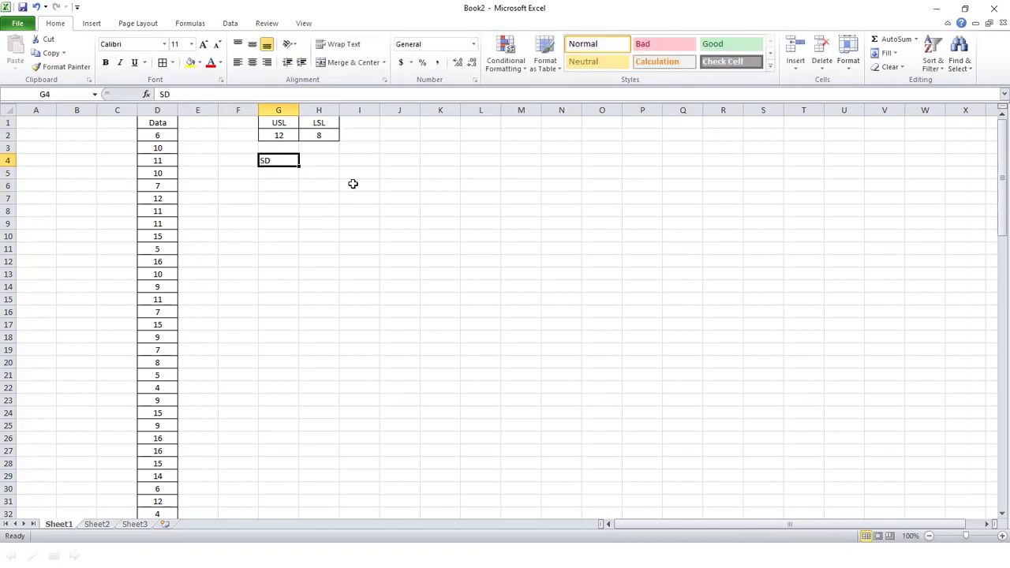
pyautogui.press('Tab')
pyautogui.write('=std')
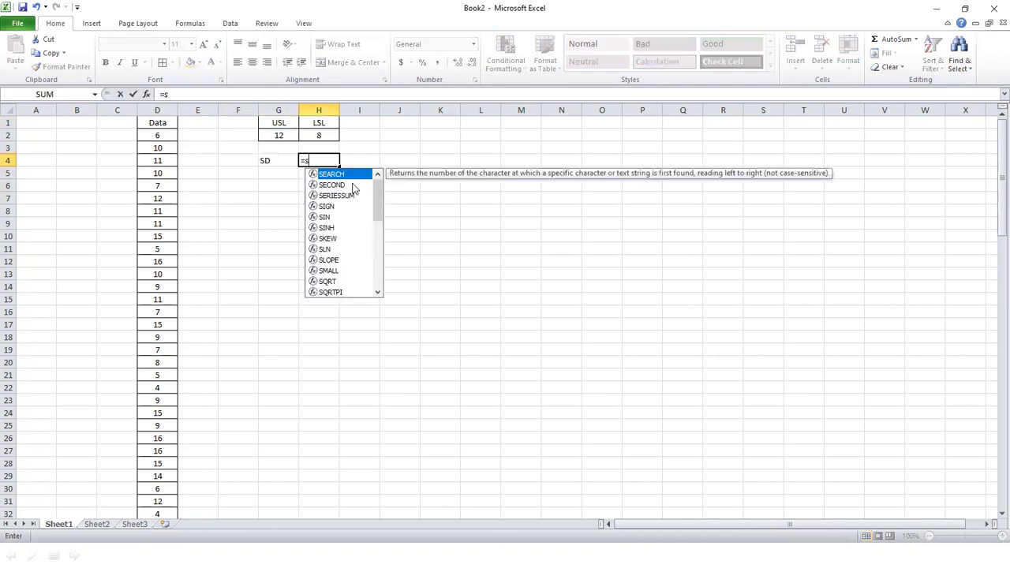
pyautogui.doubleClick(351, 185)
pyautogui.press('Left')
pyautogui.press('Left')
pyautogui.press('Left')
pyautogui.press('Left')
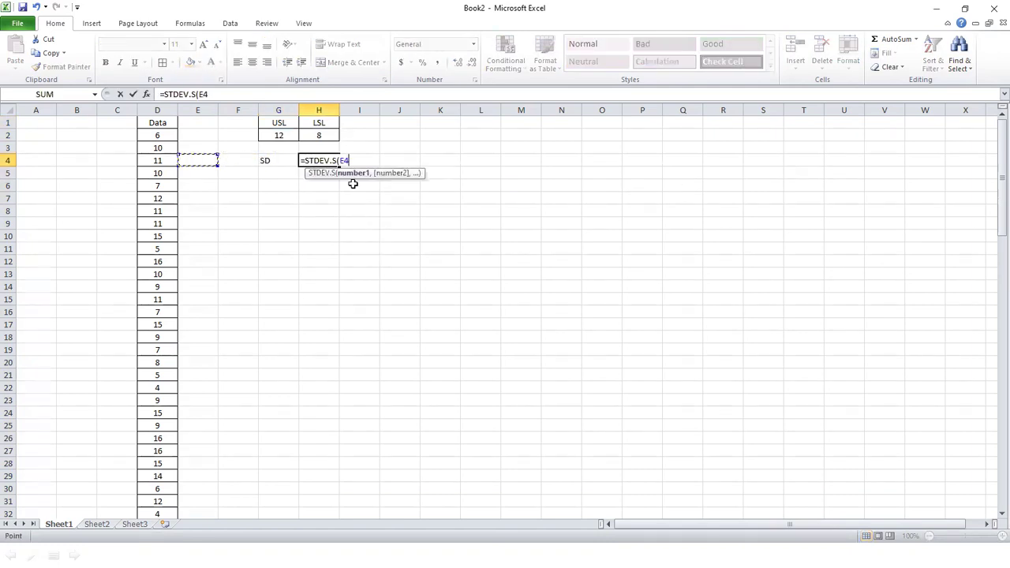
pyautogui.press('Up')
pyautogui.press('Up')
pyautogui.hotkey('ctrl', 'shift', 'Down')
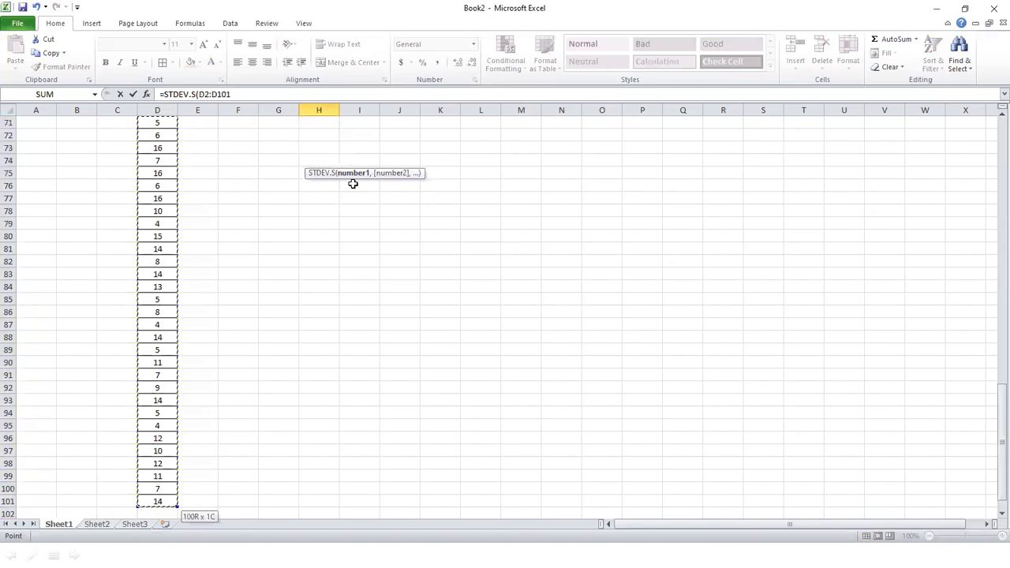
pyautogui.press('Return')
# Reduce the SD display to two decimals, showing 3.88.
pyautogui.scroll(2, 353, 184)
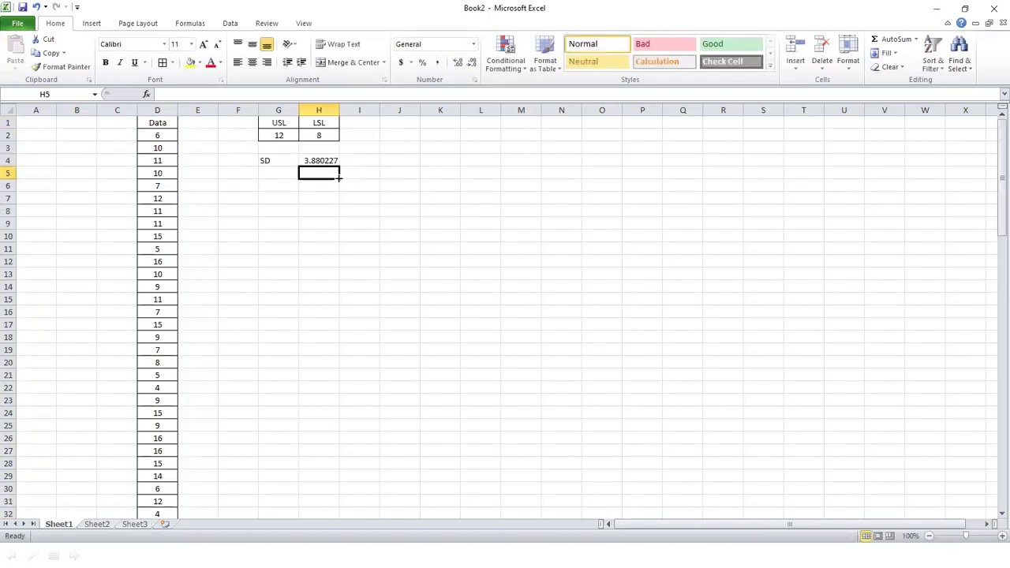
pyautogui.click(322, 160)
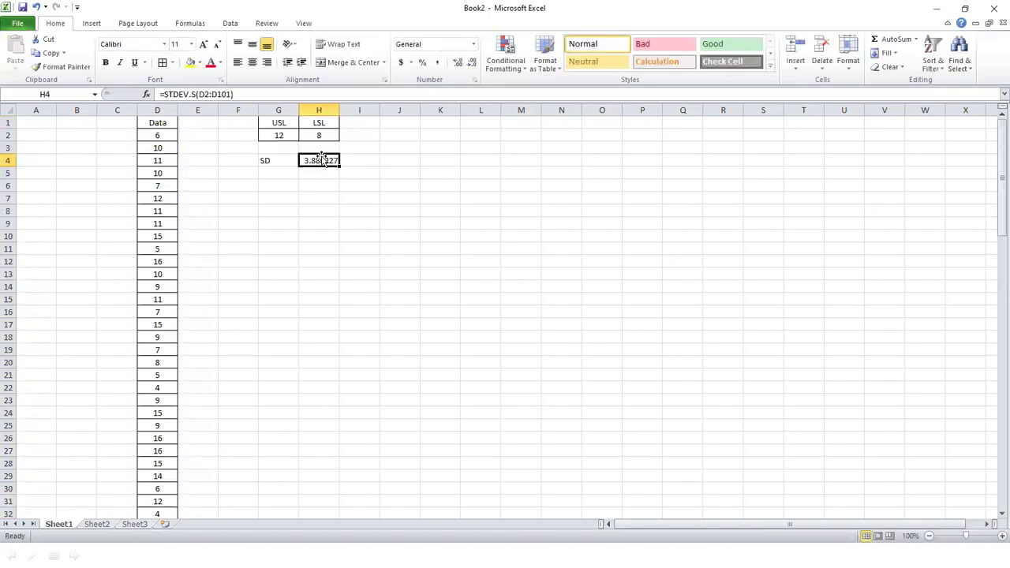
pyautogui.click(472, 64)
pyautogui.click(471, 63)
pyautogui.click(471, 64)
pyautogui.click(471, 64)
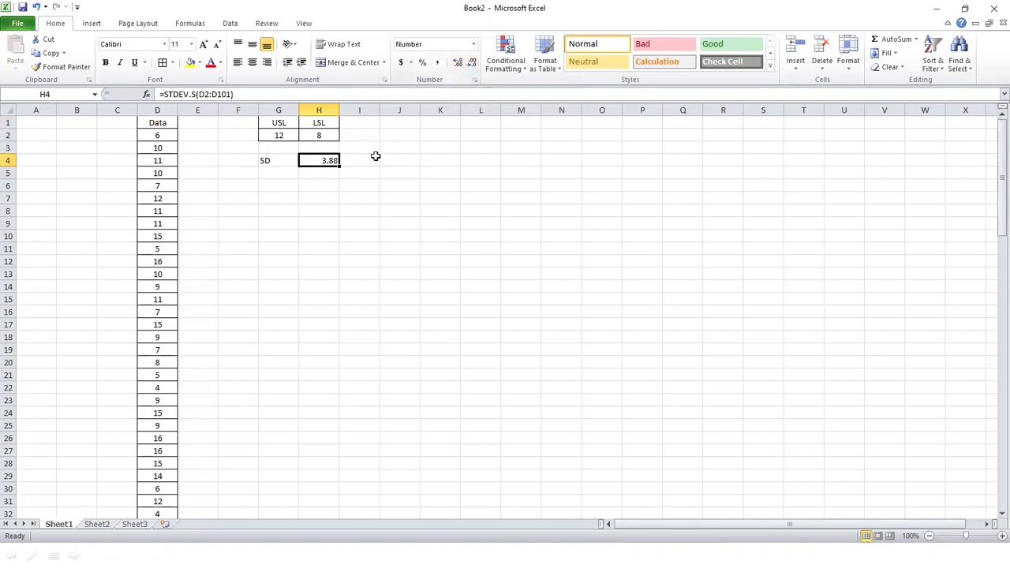
pyautogui.click(271, 174)
# Enter the 'Mean' label in G5, correcting it to a capital M.
pyautogui.write('mean')
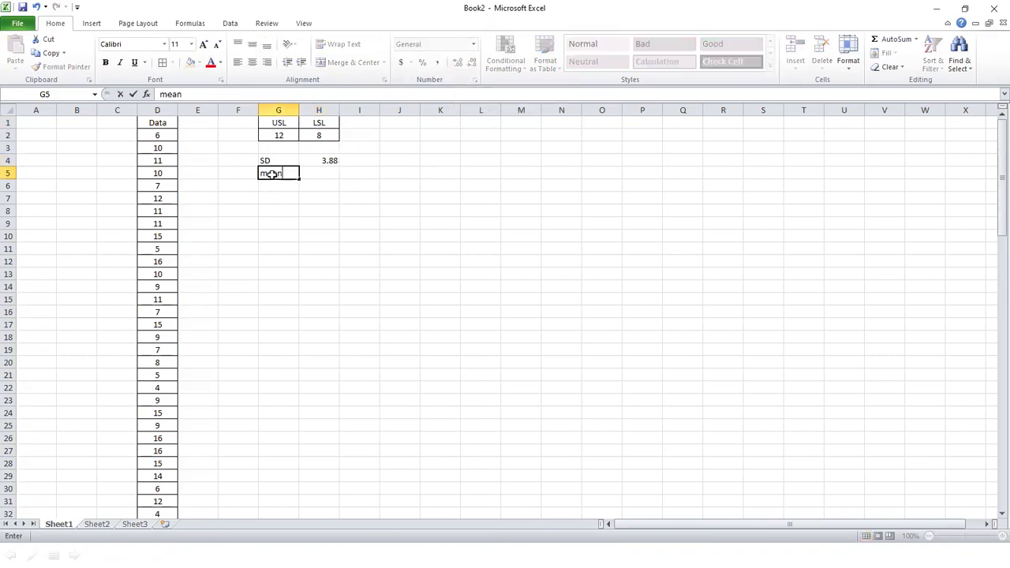
pyautogui.press('Return')
pyautogui.click(271, 175)
pyautogui.doubleClick(274, 174)
pyautogui.press('BackSpace')
pyautogui.write('M')
pyautogui.press('Return')
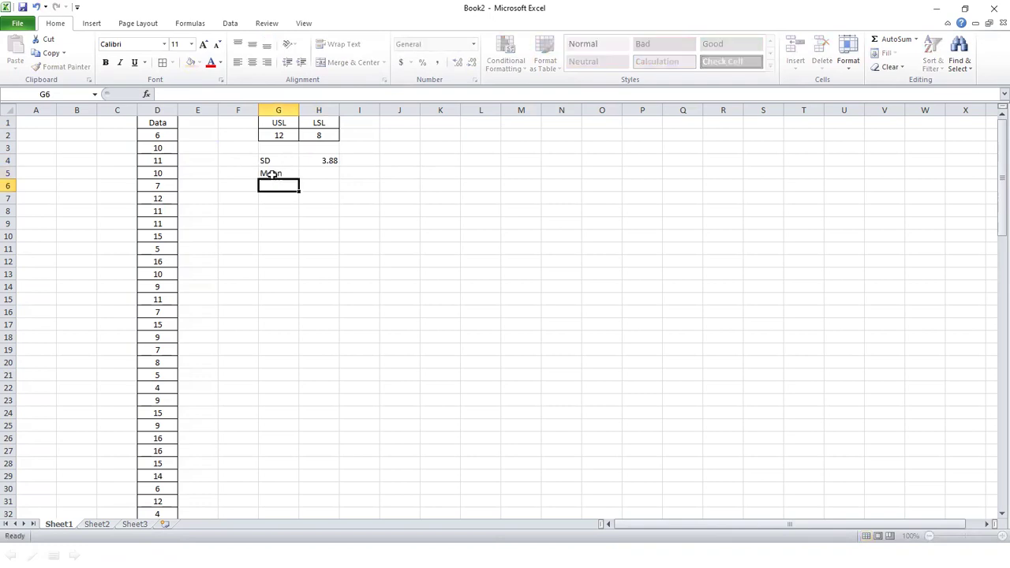
pyautogui.click(271, 174)
# Compute =AVERAGE(D2:D101) in H5, giving 9.88.
pyautogui.press('Right')
pyautogui.write('=aver')
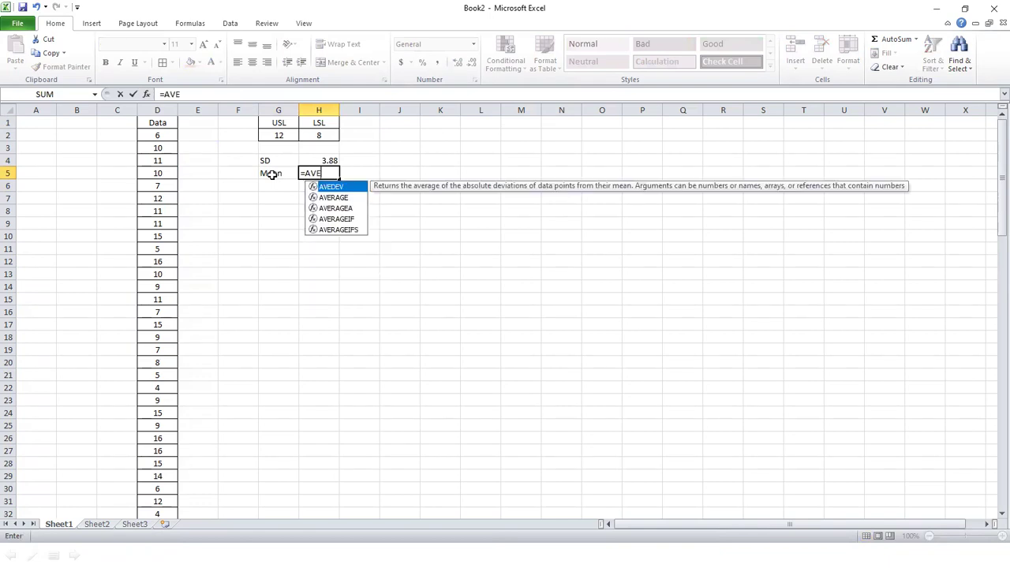
pyautogui.press('Tab')
pyautogui.press('Left')
pyautogui.press('Left')
pyautogui.press('Left')
pyautogui.press('Left')
pyautogui.press('Up')
pyautogui.press('Up')
pyautogui.press('Up')
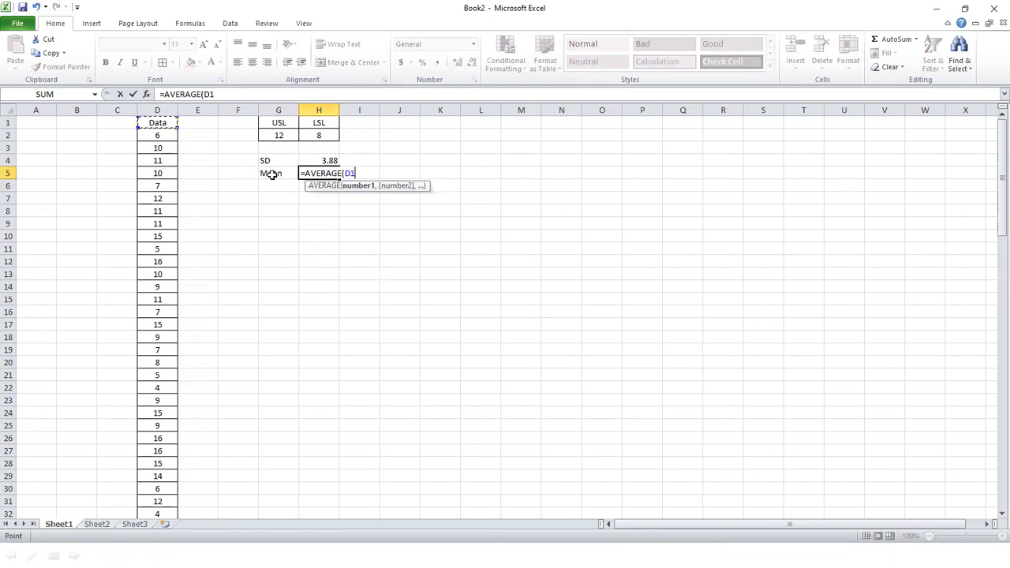
pyautogui.hotkey('ctrl', 'shift', 'Down')
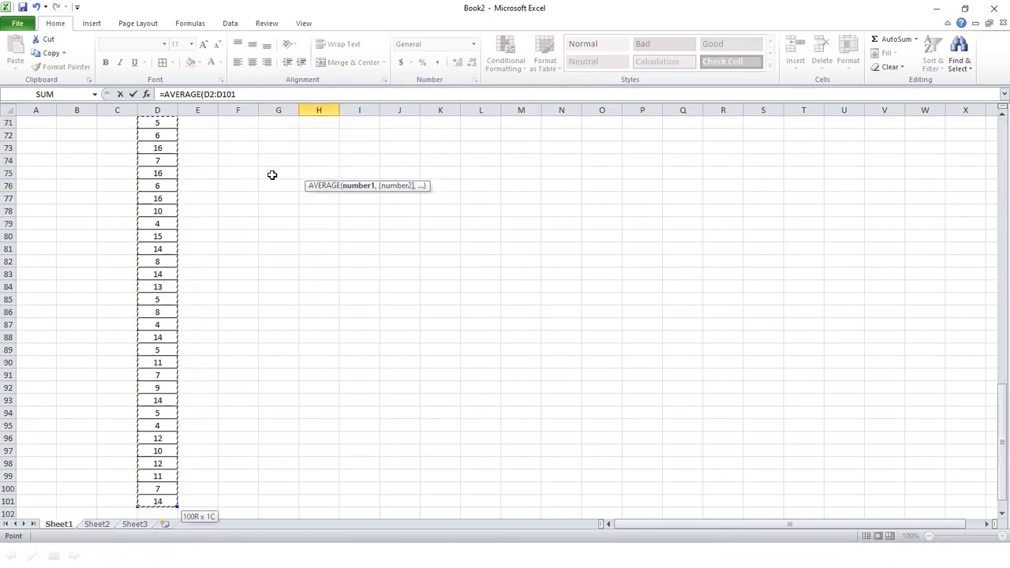
pyautogui.press('Return')
# Centre and border the SD/Mean block G4:H5, then check its formulas.
pyautogui.click(272, 161)
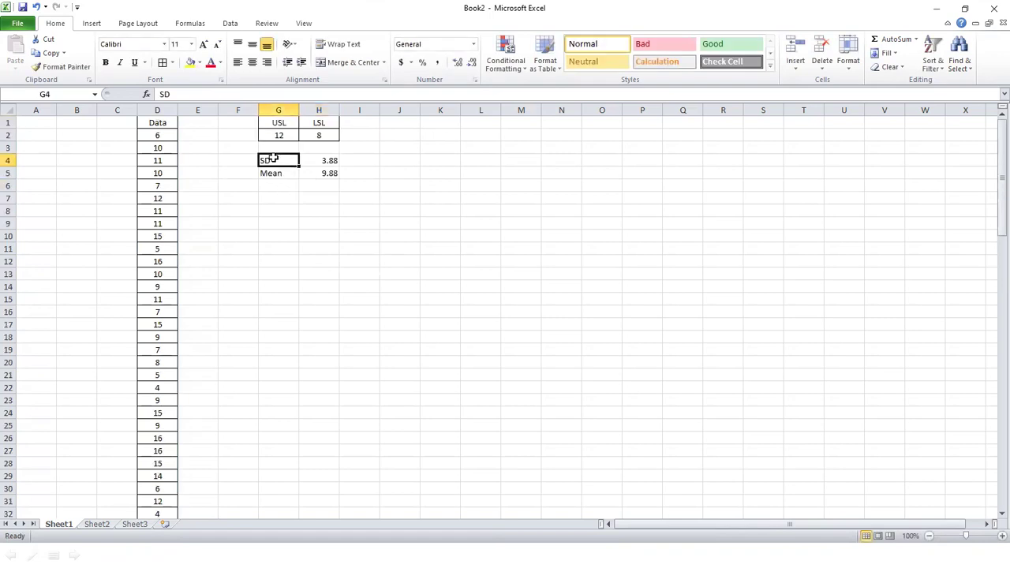
pyautogui.moveTo(272, 160); pyautogui.dragTo(328, 172)
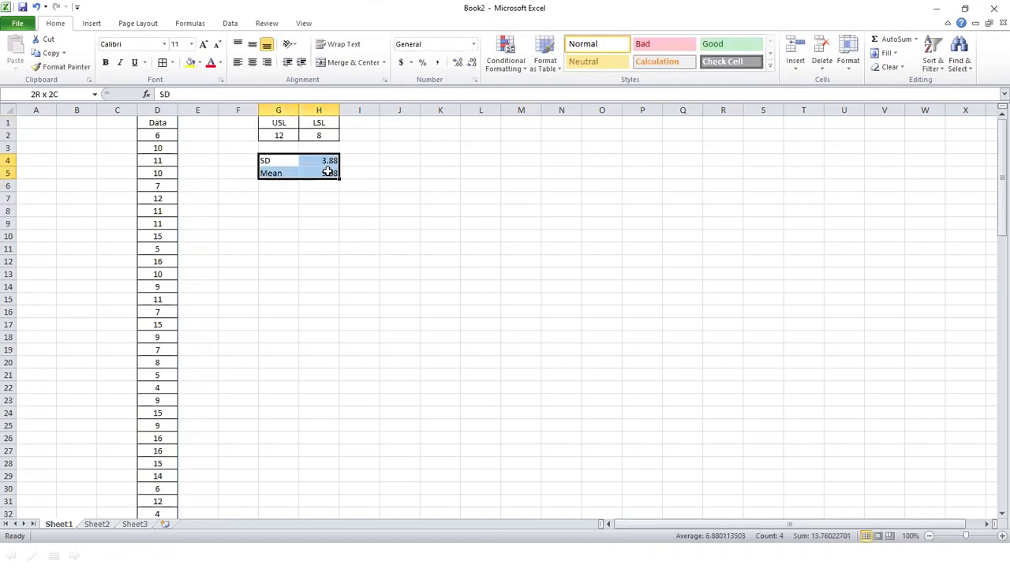
pyautogui.click(254, 67)
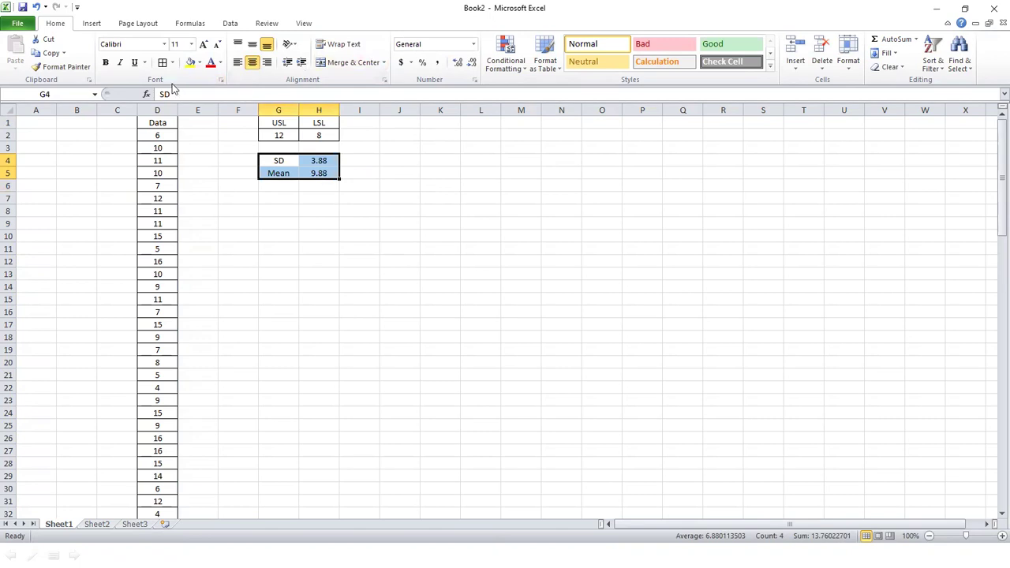
pyautogui.click(161, 62)
pyautogui.click(308, 236)
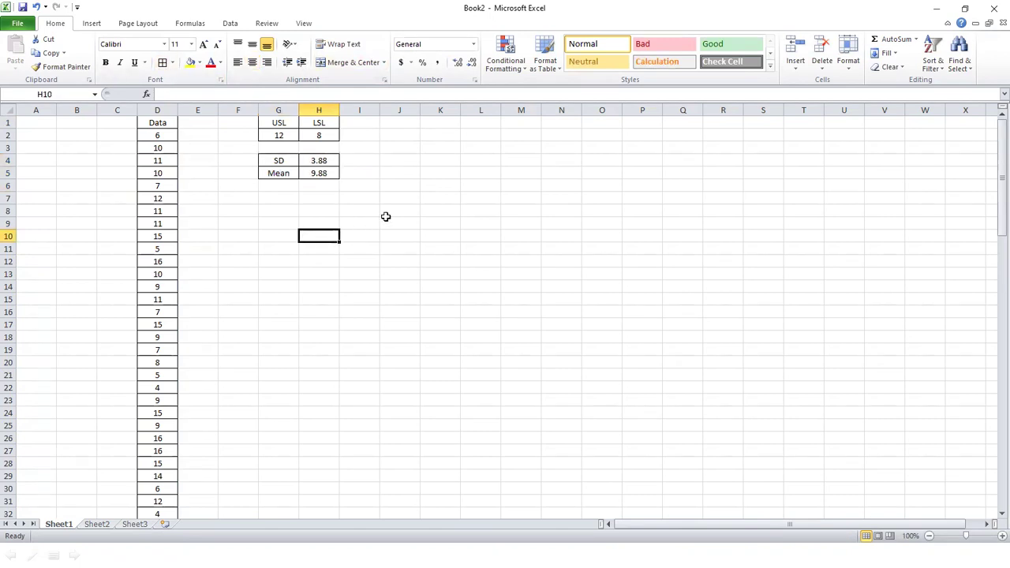
pyautogui.click(313, 161)
pyautogui.click(333, 173)
pyautogui.moveTo(289, 135); pyautogui.dragTo(316, 119)
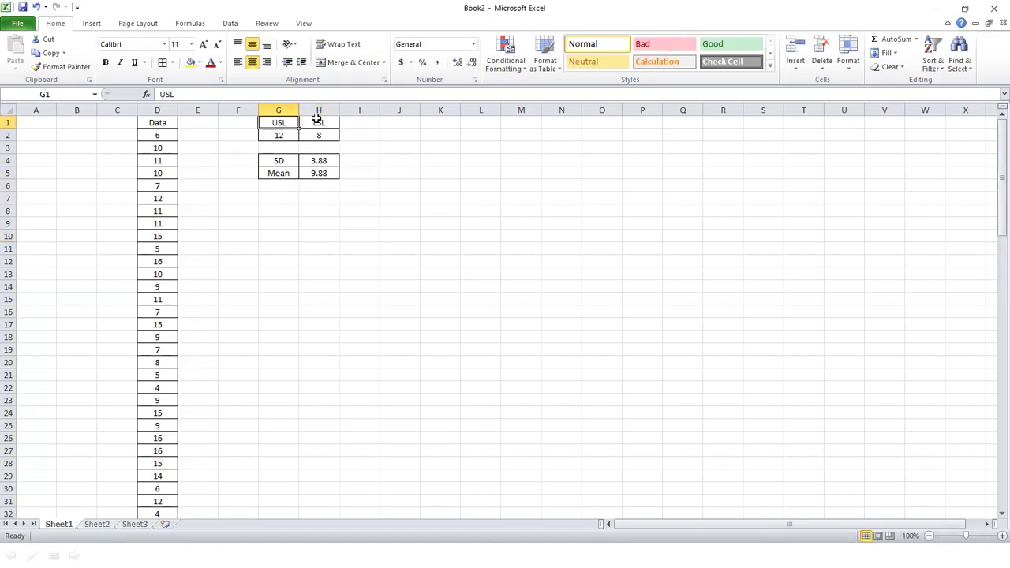
pyautogui.click(316, 123)
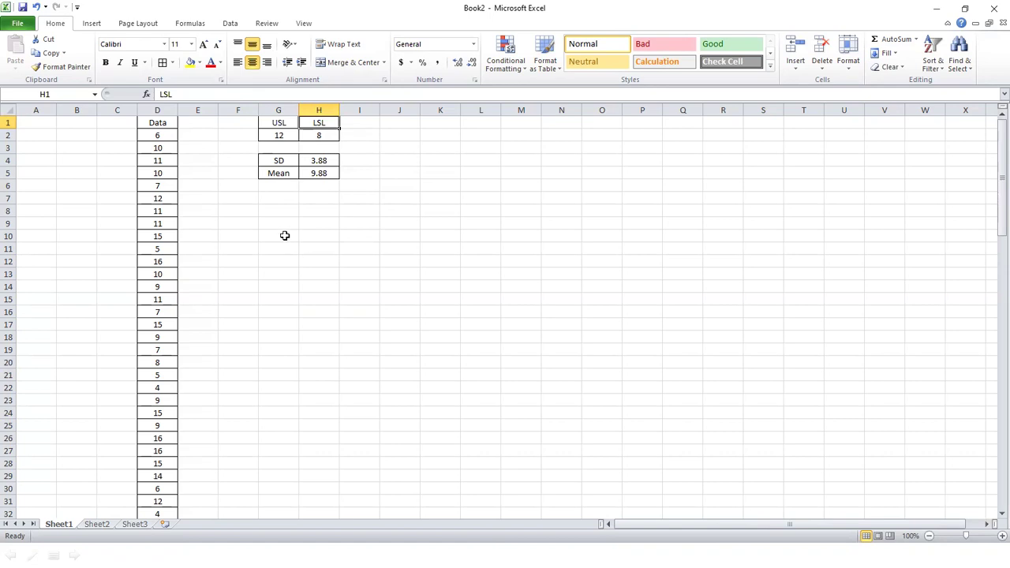
# Add the labels 'Z USL' in G8 and 'Z LSL' in G9.
pyautogui.click(279, 211)
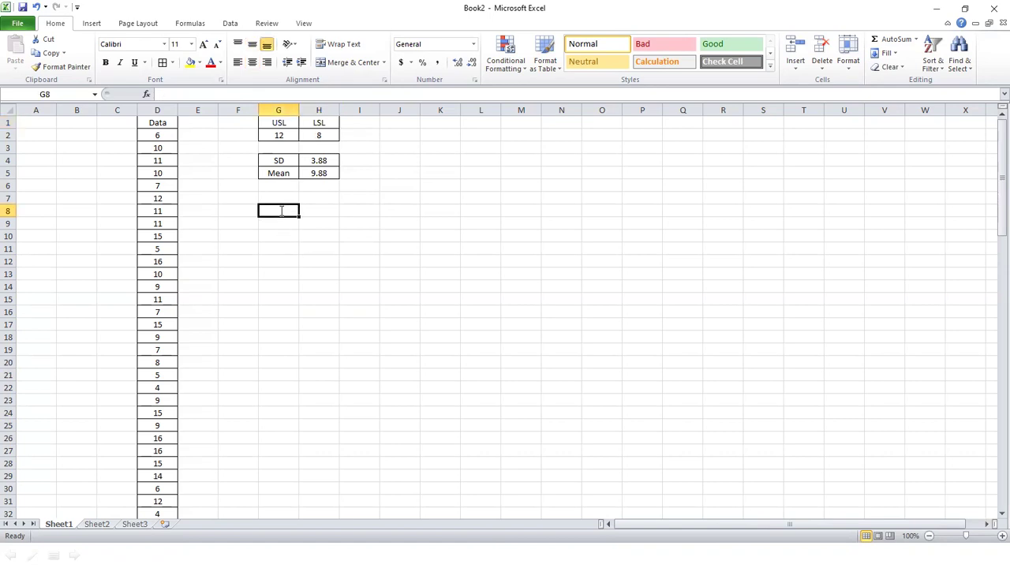
pyautogui.write('z')
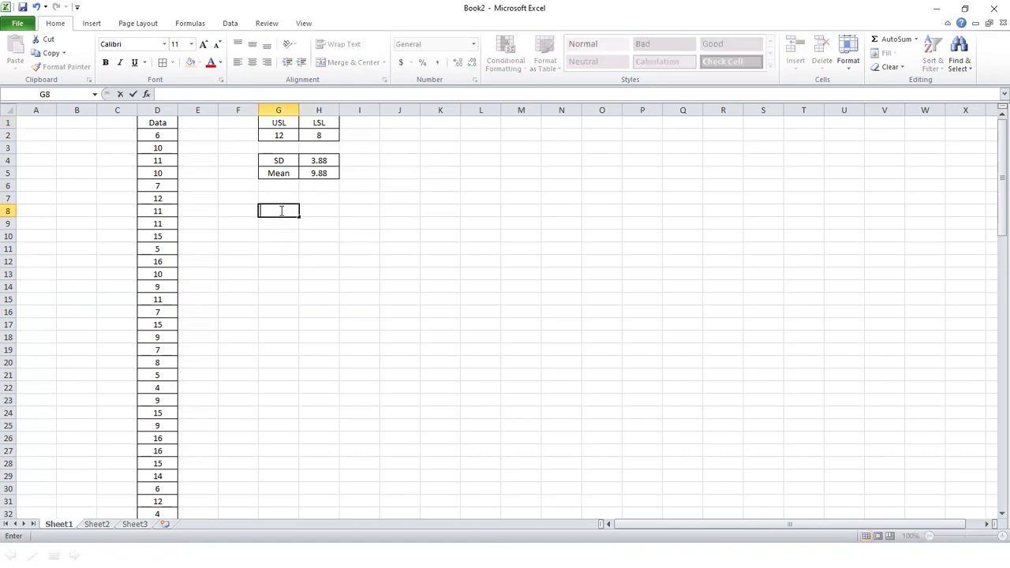
pyautogui.write(' USL')
pyautogui.press('Return')
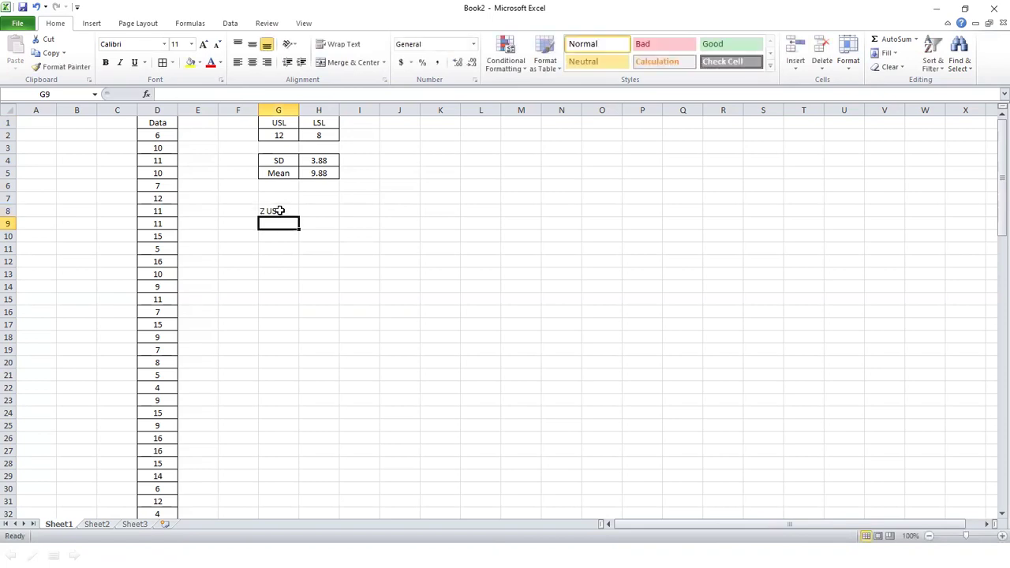
pyautogui.hotkey('ctrl', 'd')
pyautogui.press('F2')
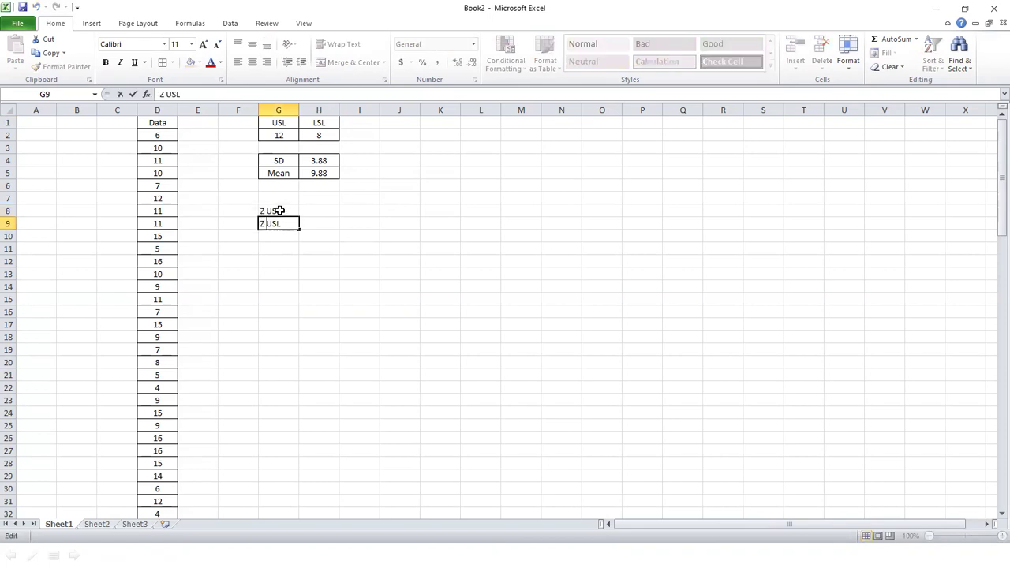
pyautogui.press('BackSpace')
pyautogui.press('BackSpace')
pyautogui.press('BackSpace')
pyautogui.write('LSL')
pyautogui.press('Return')
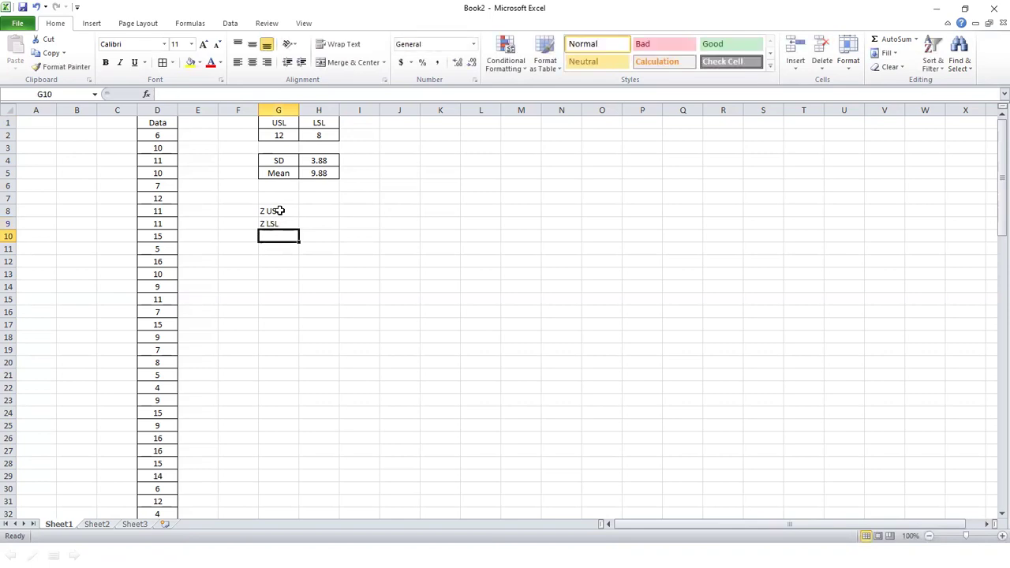
# Type the text (USL-Mean)/SD in H8 and (Mean-LSL)/SD in H9, widening column H.
pyautogui.click(320, 210)
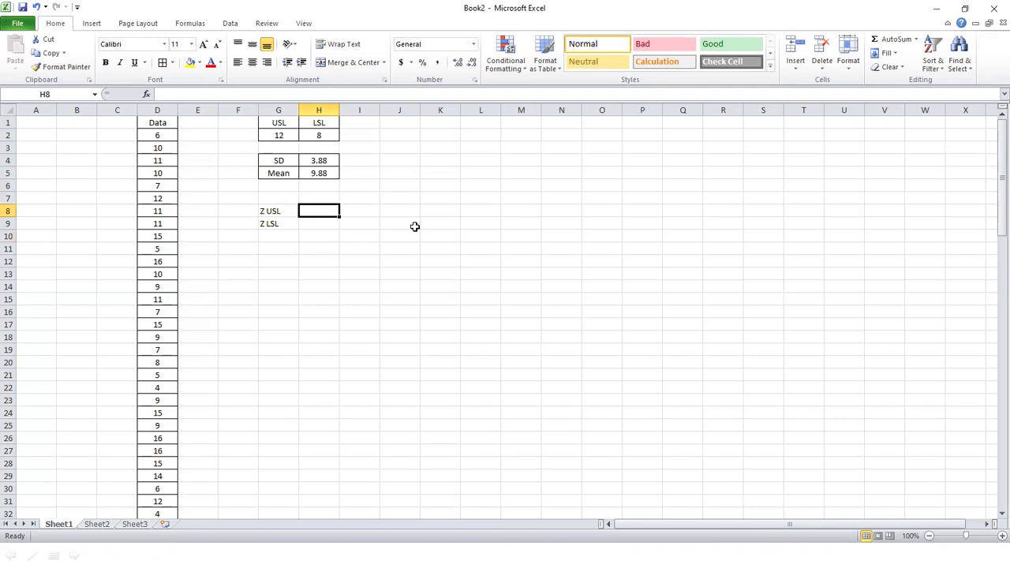
pyautogui.write('(USL')
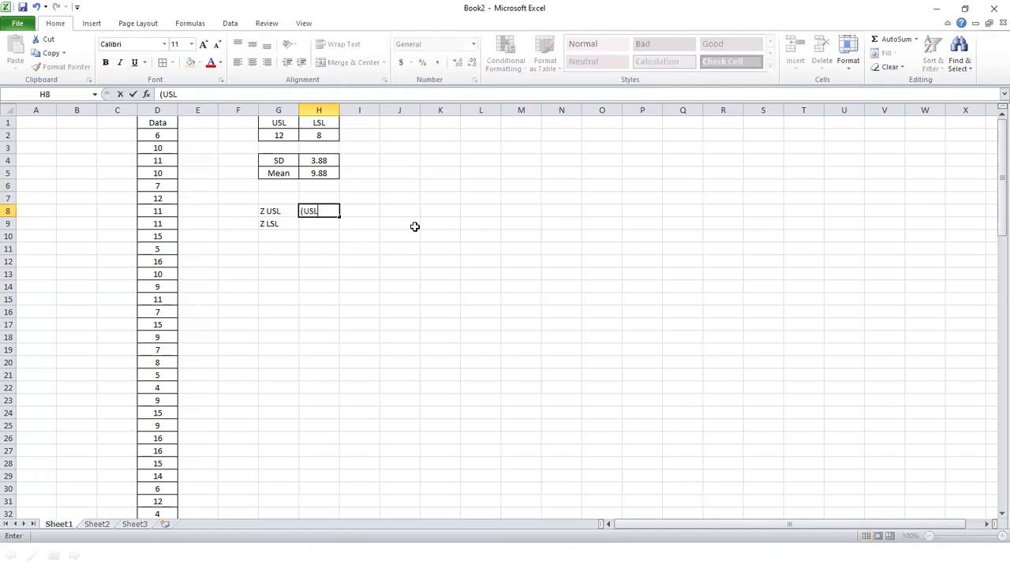
pyautogui.write('-Mean)/SD')
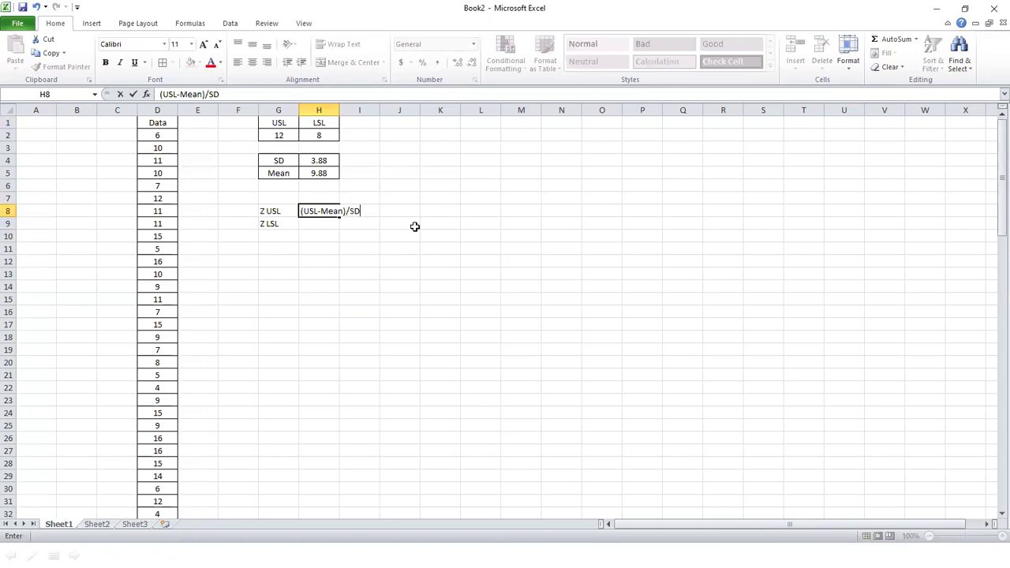
pyautogui.press('Return')
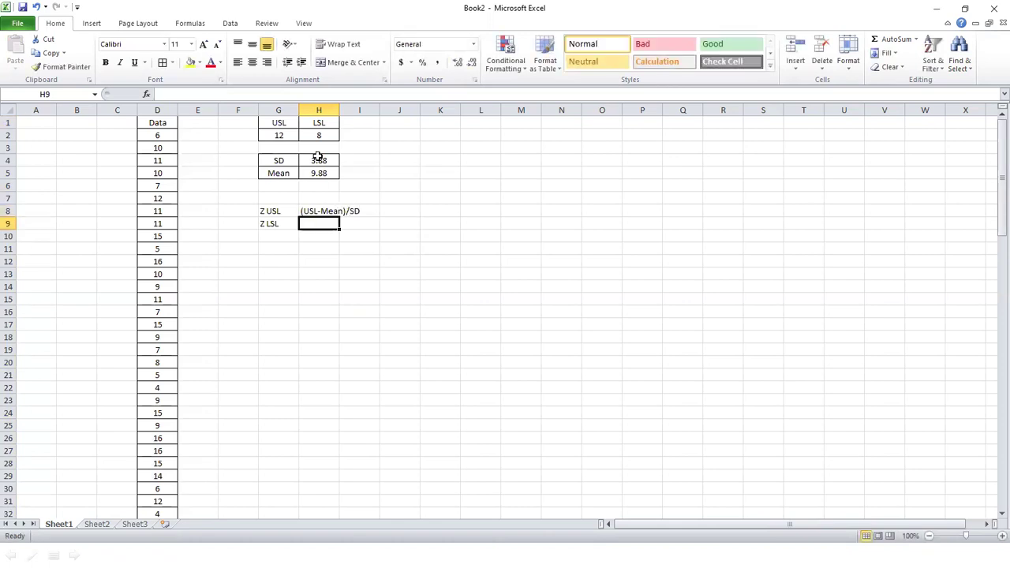
pyautogui.doubleClick(340, 111)
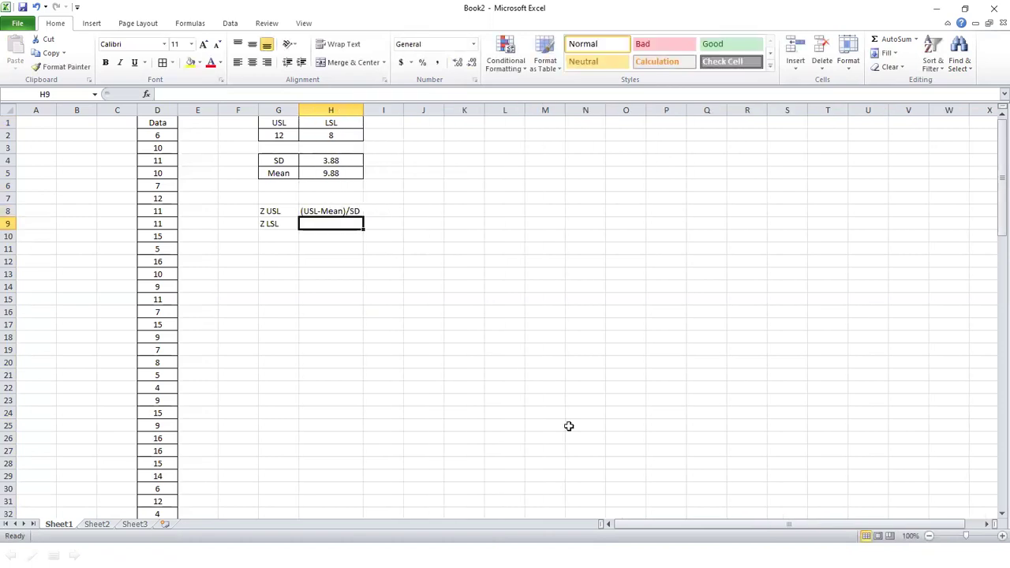
pyautogui.write('(M')
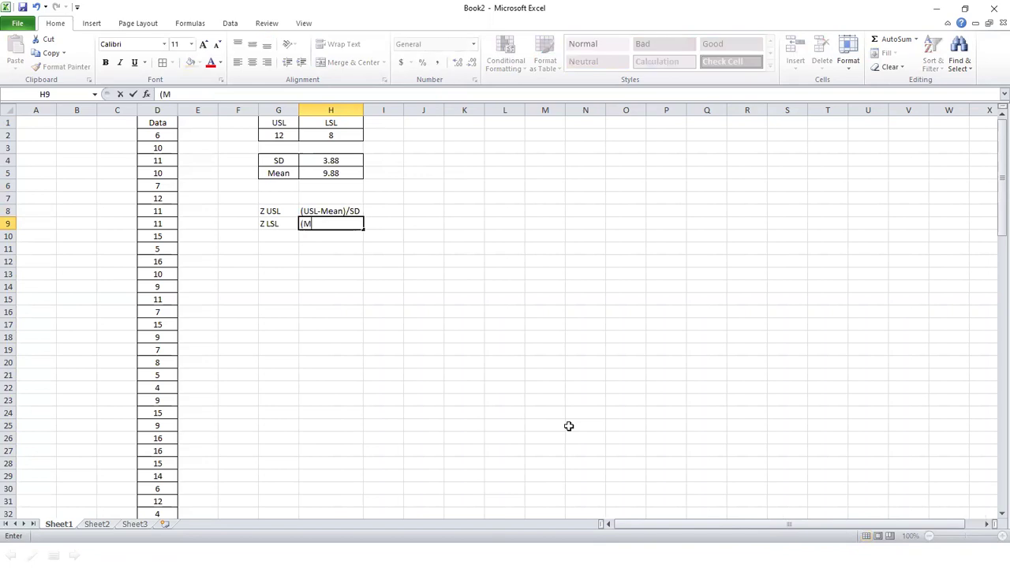
pyautogui.write('ean-LSL)/SD')
pyautogui.press('Return')
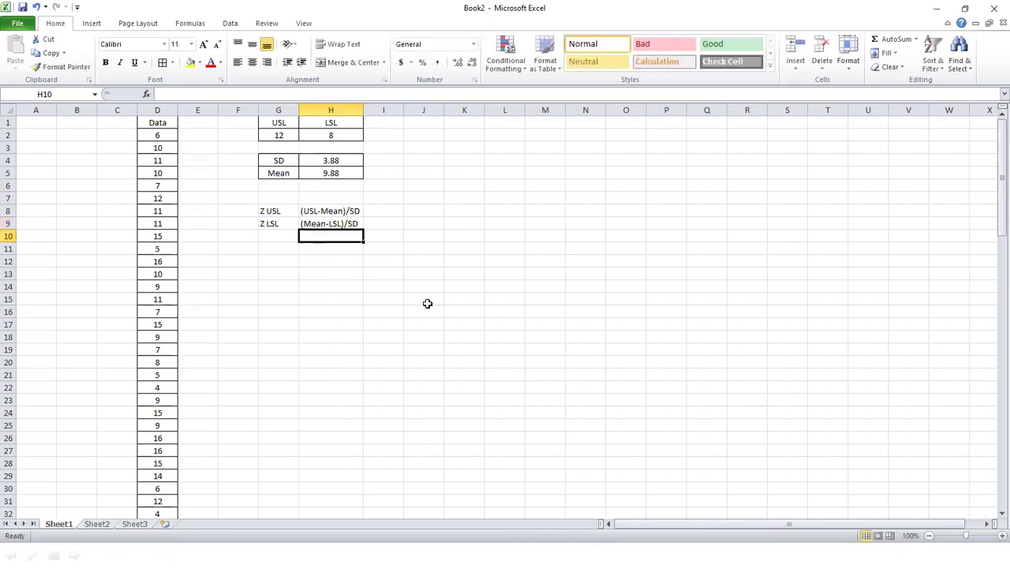
# Enter =(G2-H5)/H4 in I8 for Z USL, giving 0.54636.
pyautogui.click(397, 212)
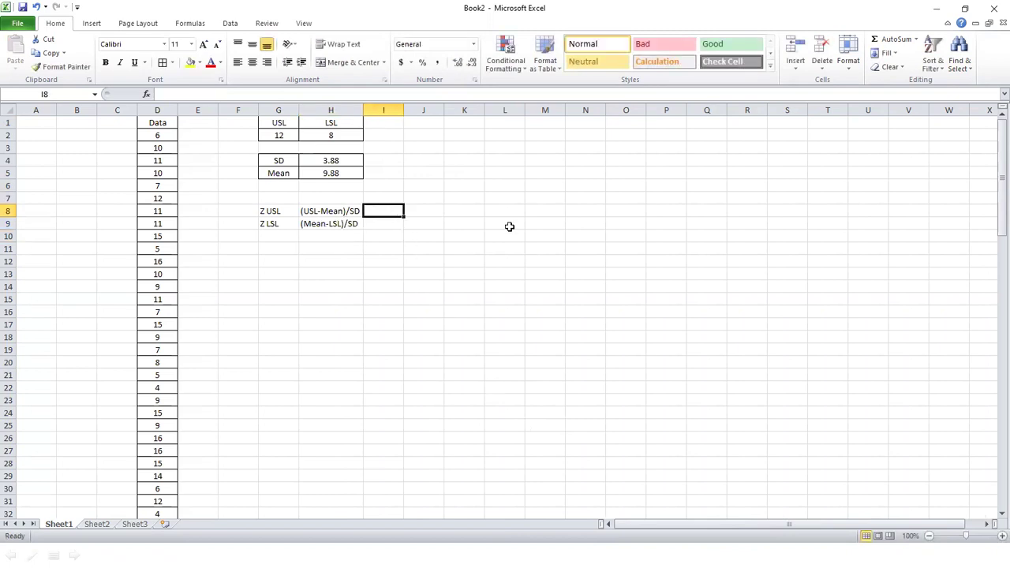
pyautogui.write('=')
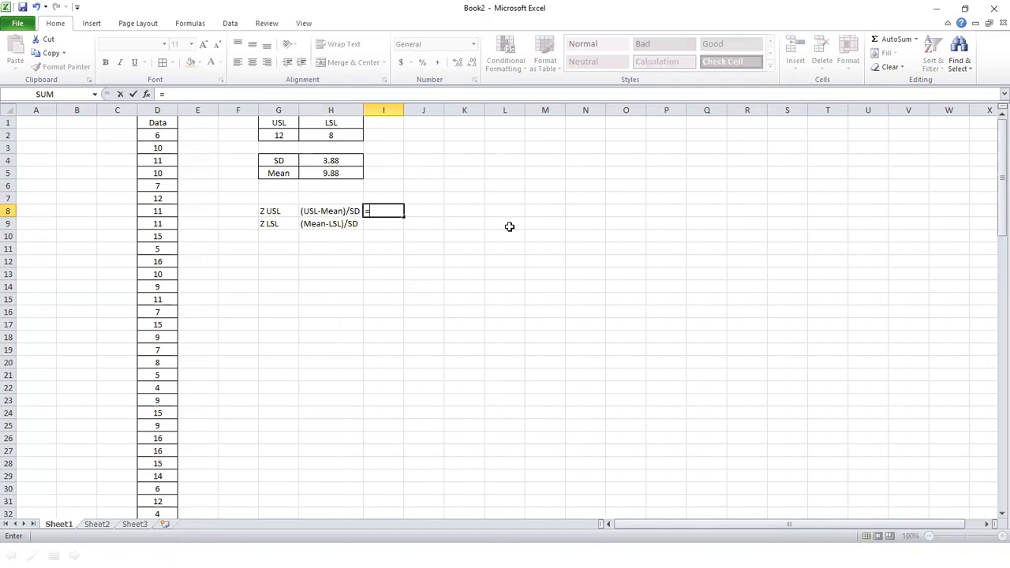
pyautogui.write('(')
pyautogui.click(288, 135)
pyautogui.write('-')
pyautogui.click(334, 171)
pyautogui.write(')/')
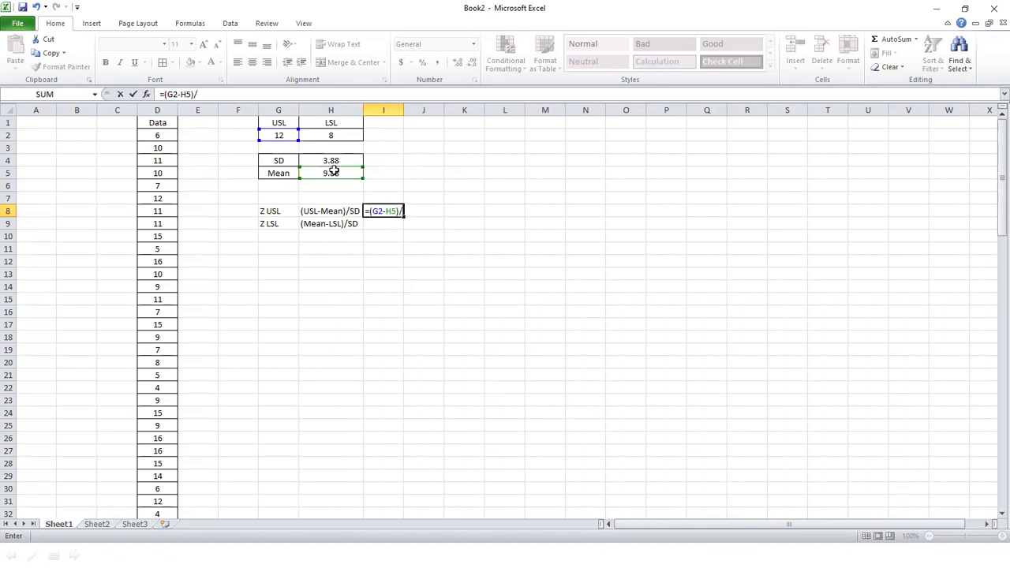
pyautogui.click(337, 161)
pyautogui.press('Return')
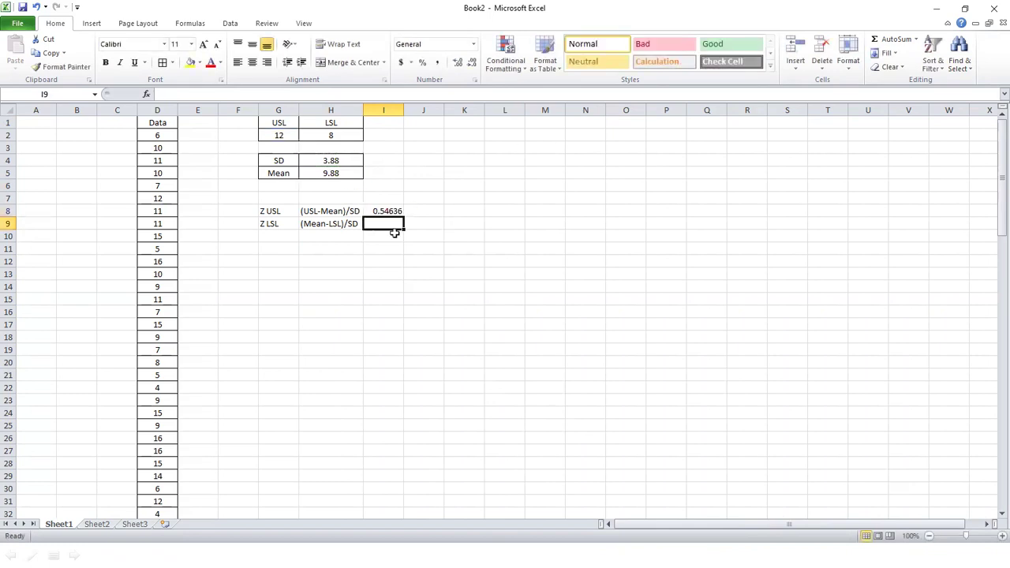
pyautogui.click(370, 213)
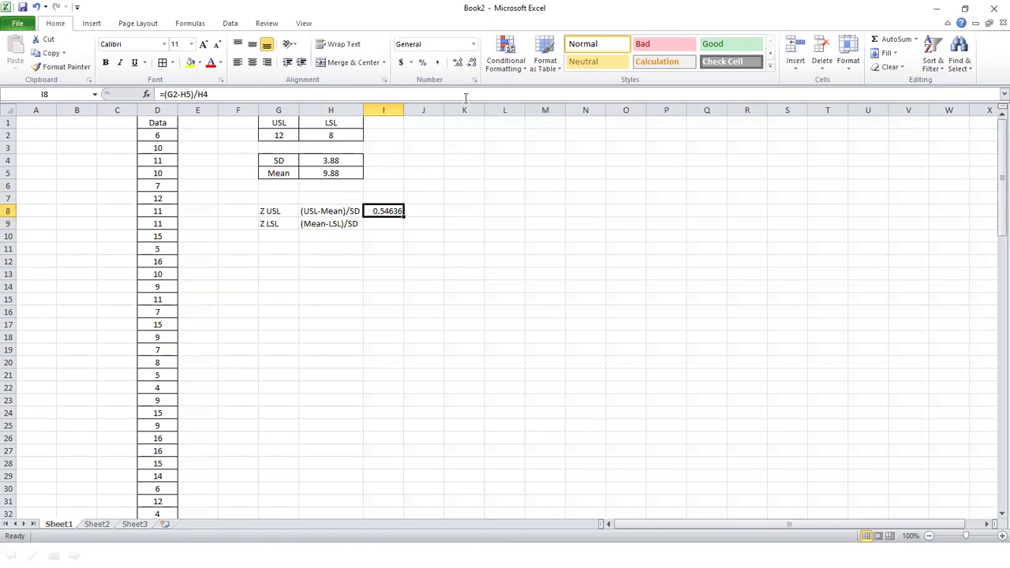
# Enter =(H5-H2)/H4 in I9 for Z LSL, giving 0.484508.
pyautogui.click(381, 224)
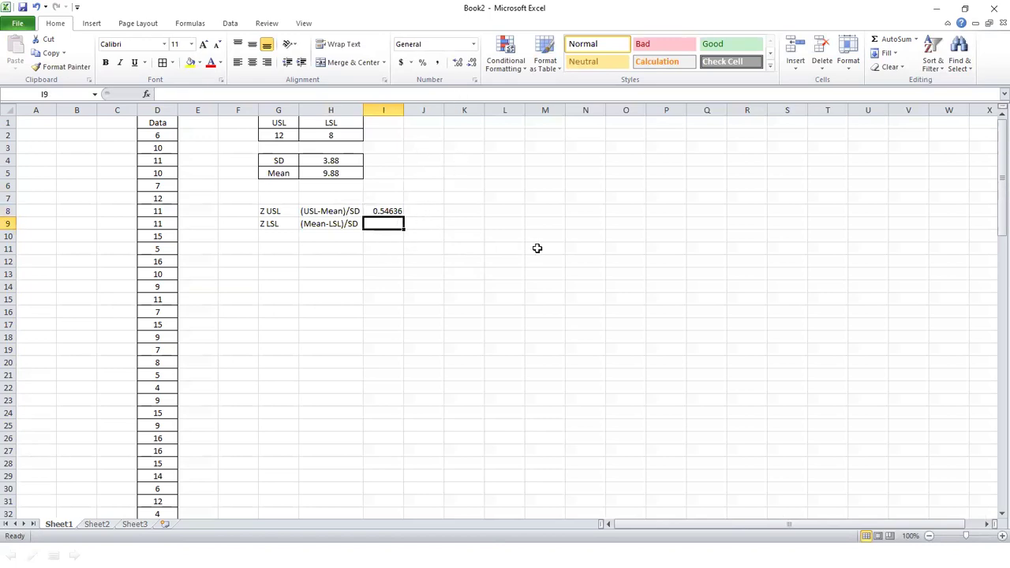
pyautogui.write('=(')
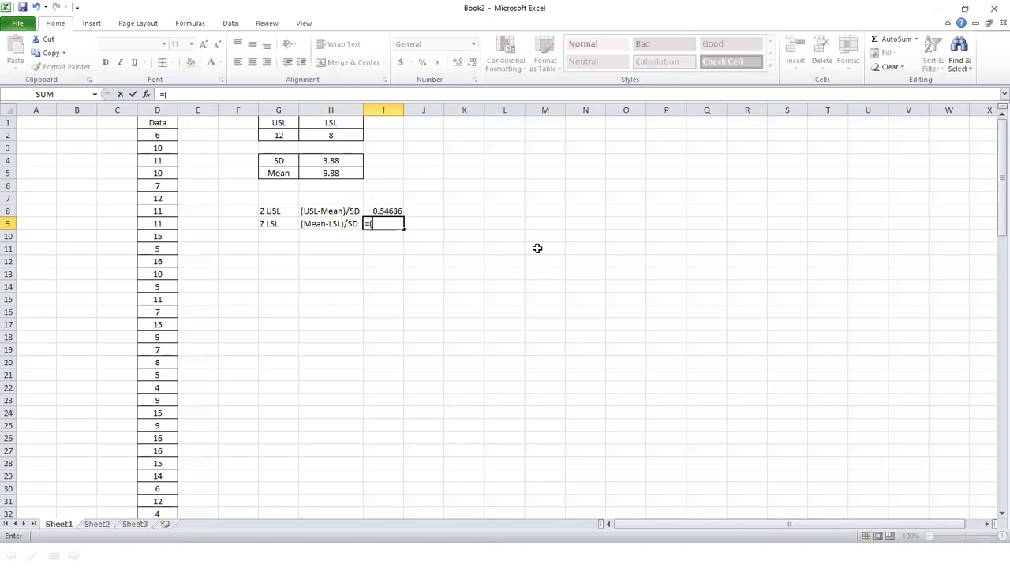
pyautogui.click(347, 174)
pyautogui.write('-')
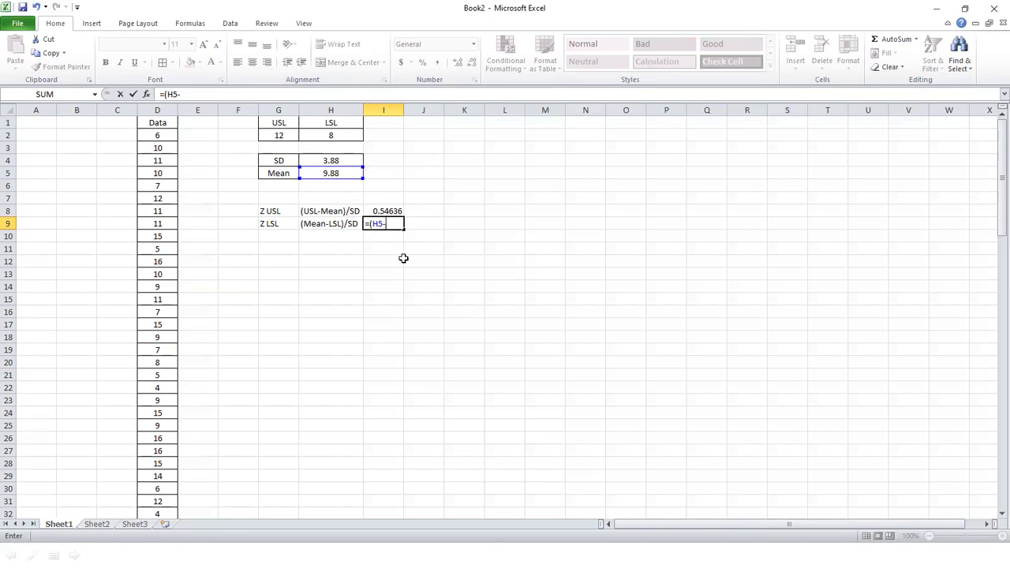
pyautogui.click(331, 136)
pyautogui.write(')/')
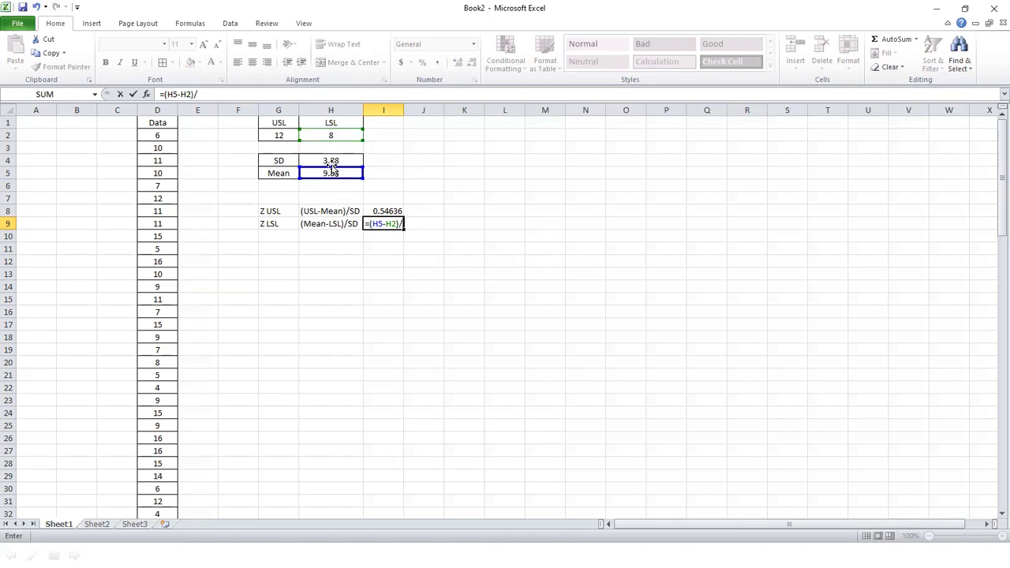
pyautogui.click(358, 160)
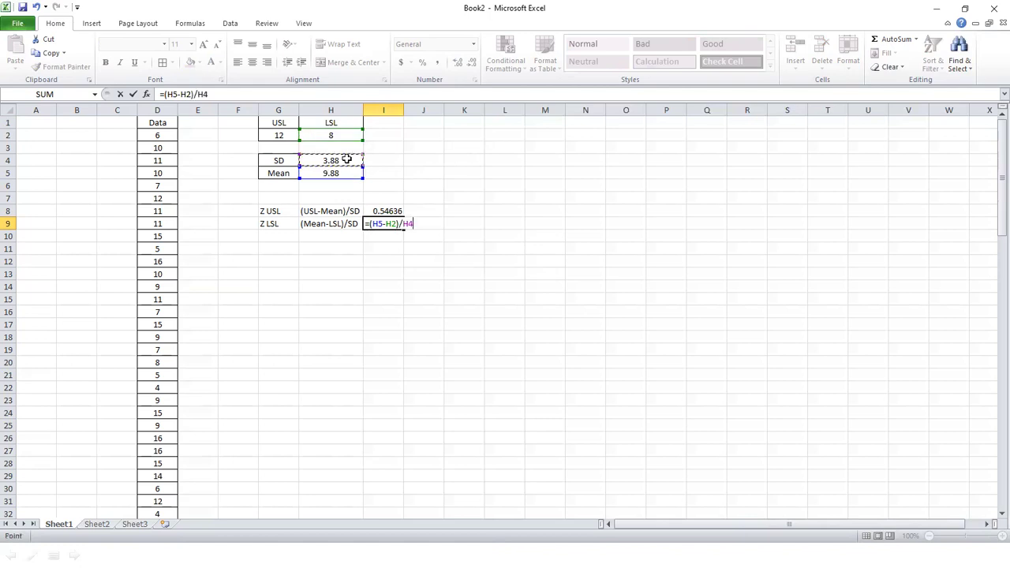
pyautogui.press('Return')
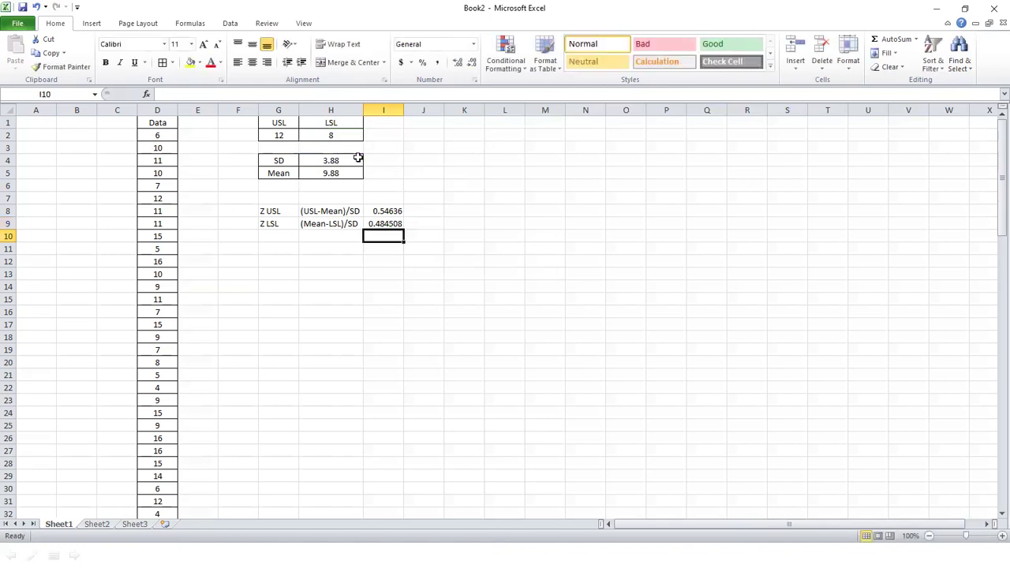
# Give the Z block G8:I9 all borders and centred contents.
pyautogui.moveTo(390, 211); pyautogui.dragTo(390, 225)
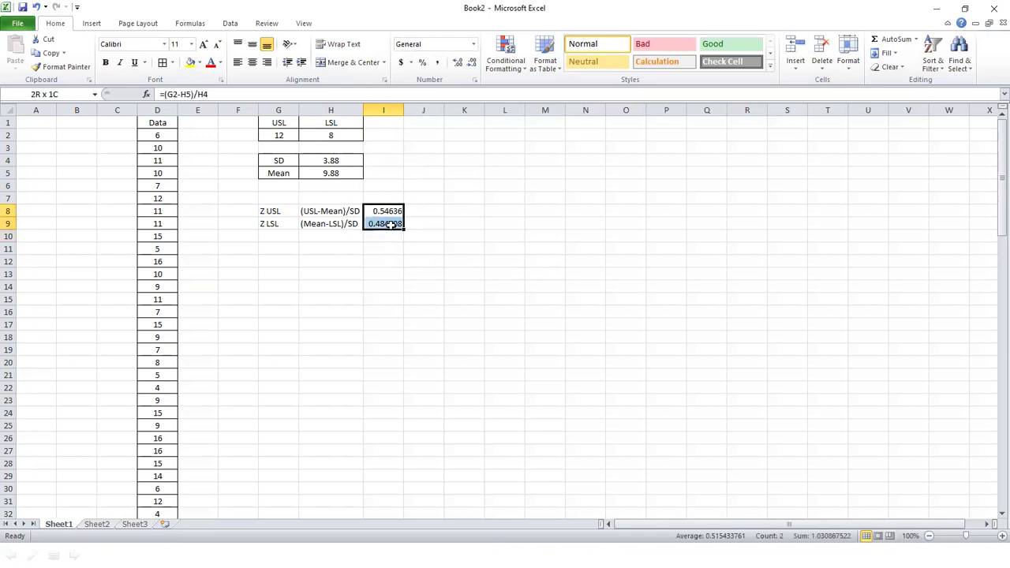
pyautogui.moveTo(271, 211); pyautogui.dragTo(386, 224)
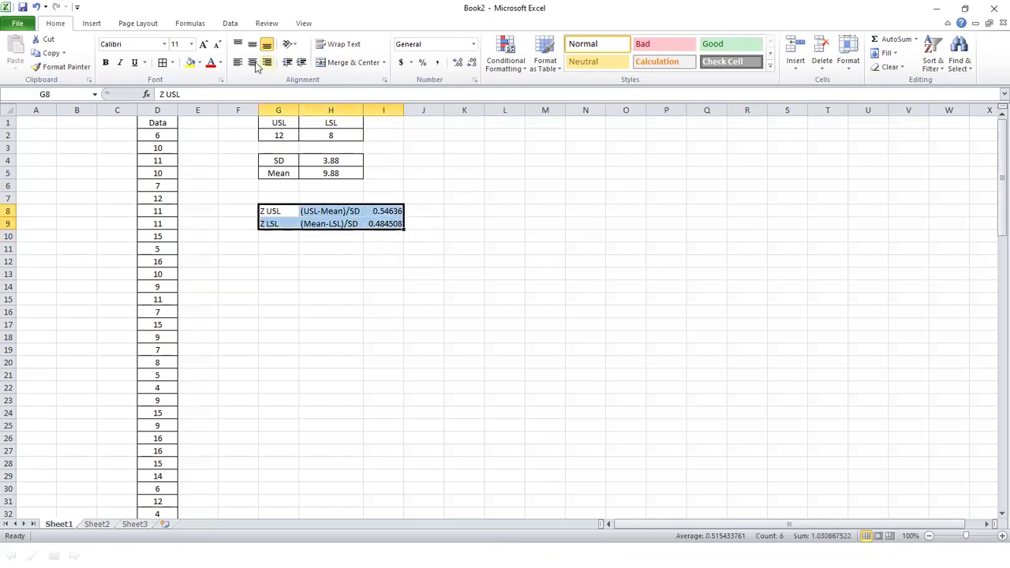
pyautogui.click(163, 63)
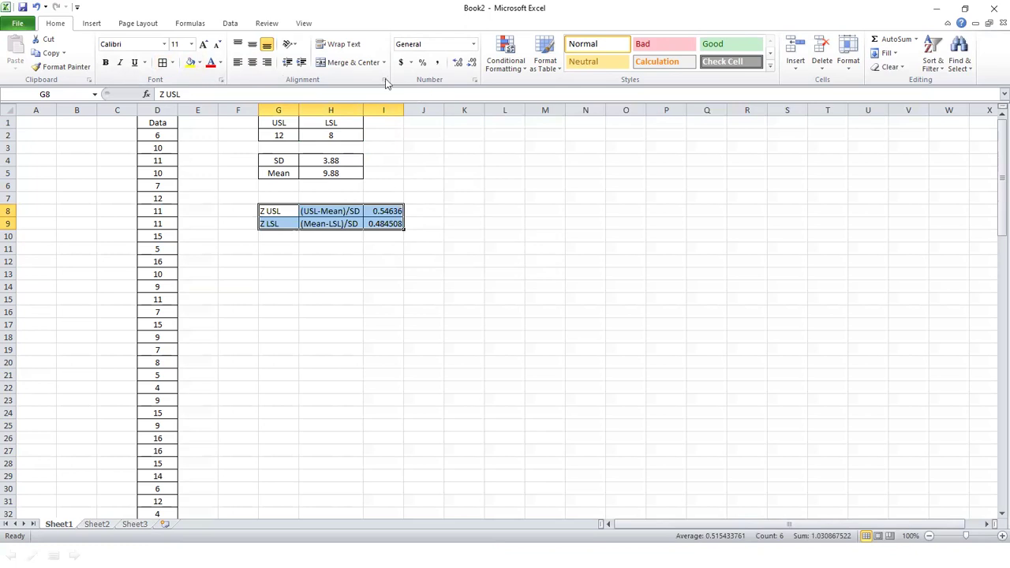
pyautogui.click(251, 63)
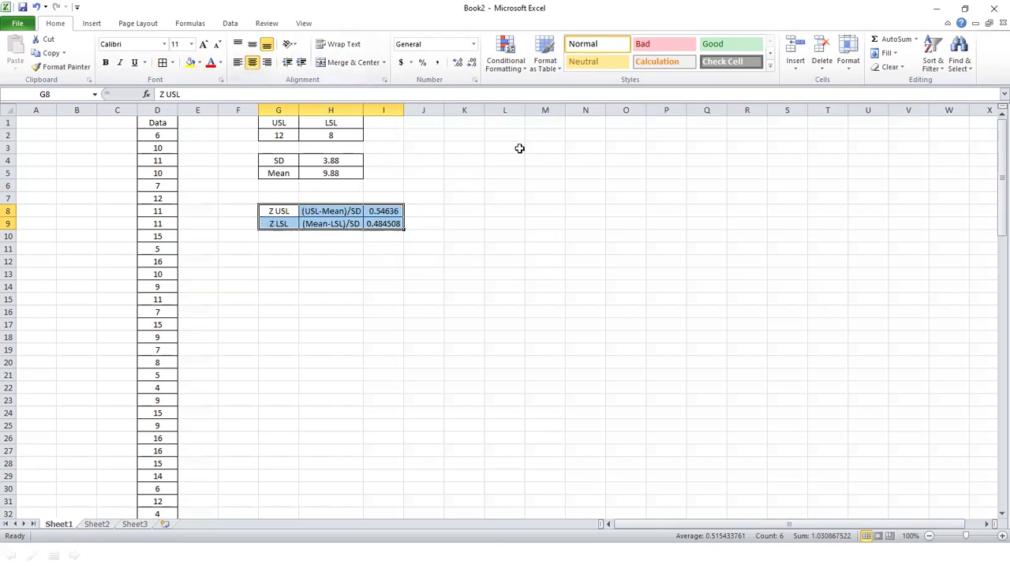
pyautogui.click(410, 234)
# Round the Z values in I8:I9 to two decimals, showing 0.55 and 0.48.
pyautogui.click(389, 210)
pyautogui.moveTo(390, 210); pyautogui.dragTo(387, 225)
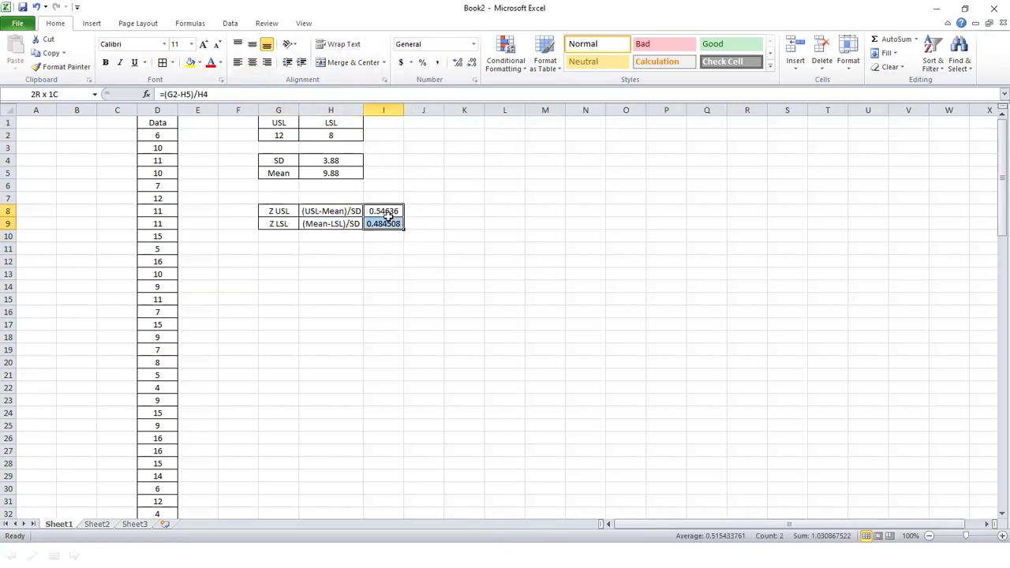
pyautogui.click(471, 64)
pyautogui.click(471, 63)
pyautogui.click(471, 63)
pyautogui.click(471, 63)
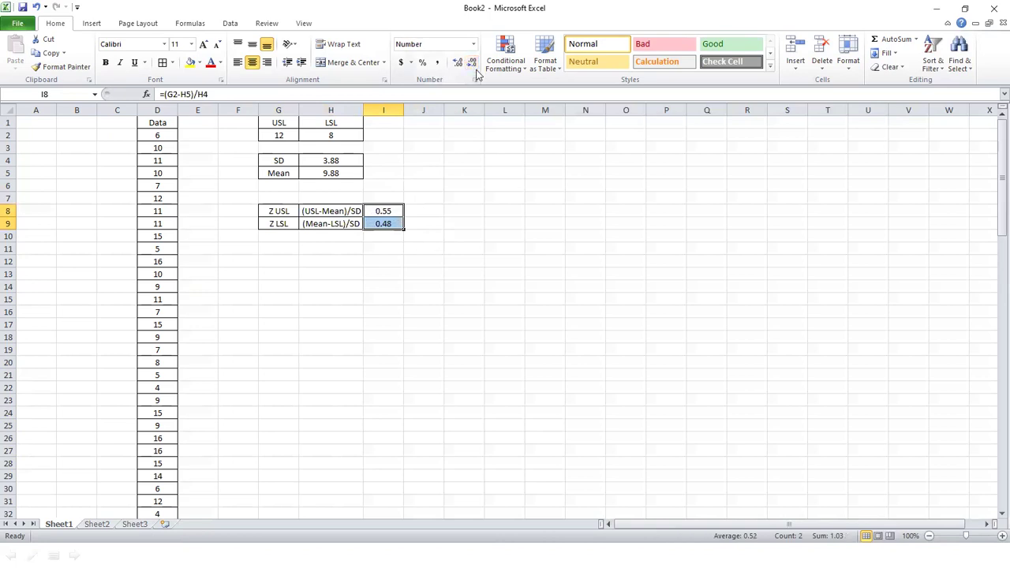
pyautogui.click(417, 239)
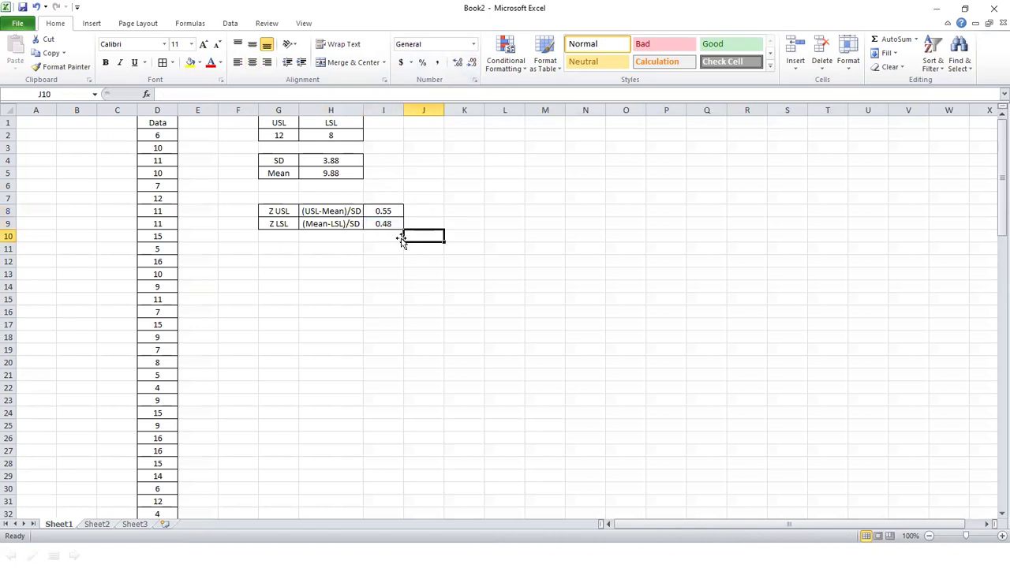
# Review the Z USL and Z LSL rows and their formulas in I8:I9.
pyautogui.click(391, 224)
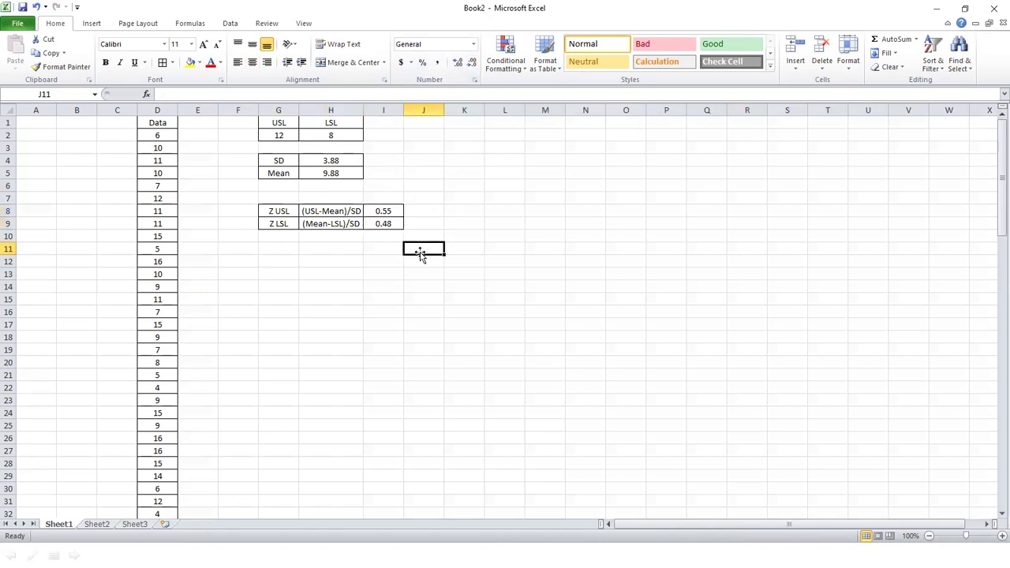
pyautogui.moveTo(281, 226); pyautogui.dragTo(379, 219)
pyautogui.click(320, 259)
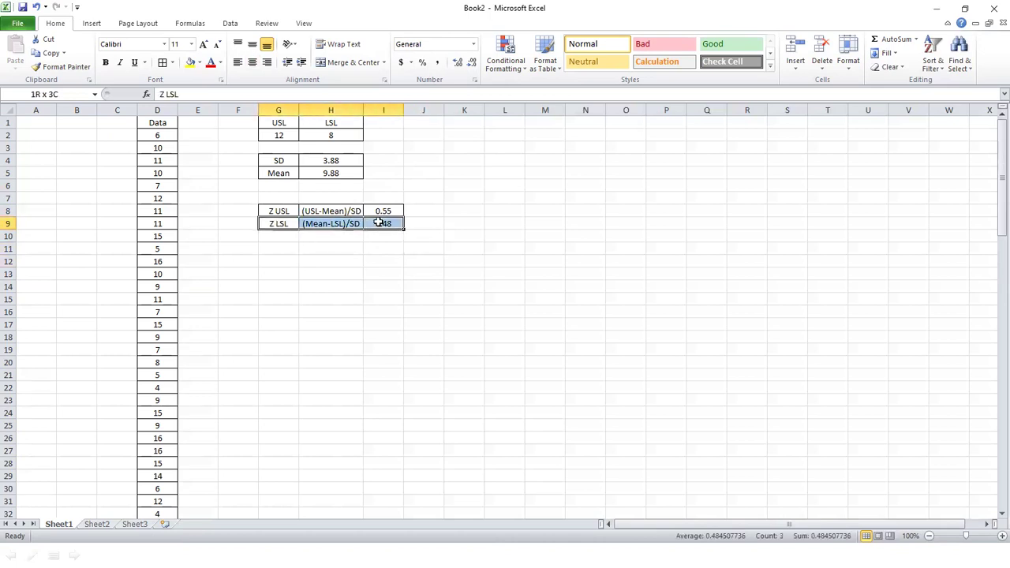
pyautogui.click(409, 256)
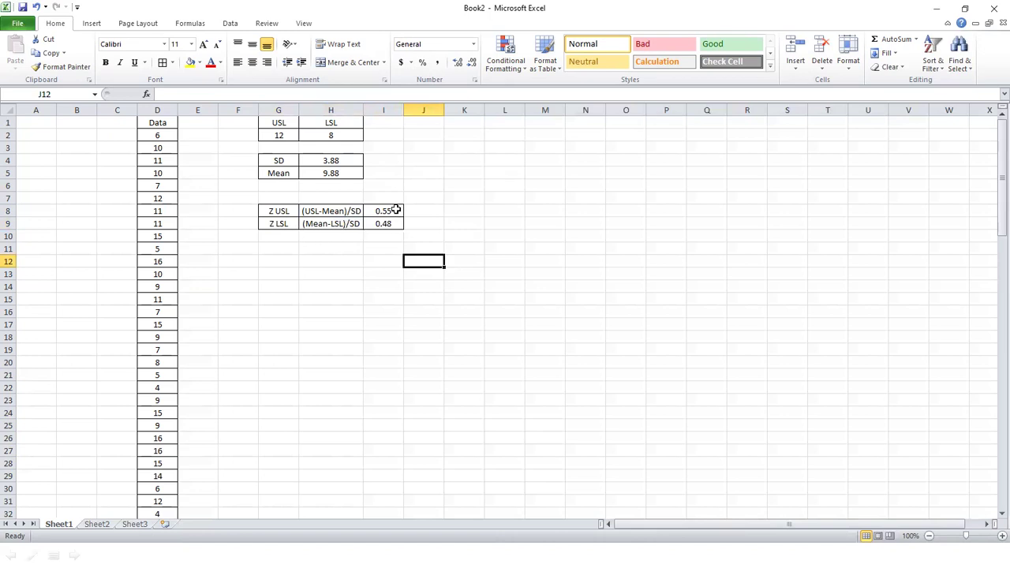
pyautogui.moveTo(396, 210); pyautogui.dragTo(282, 211)
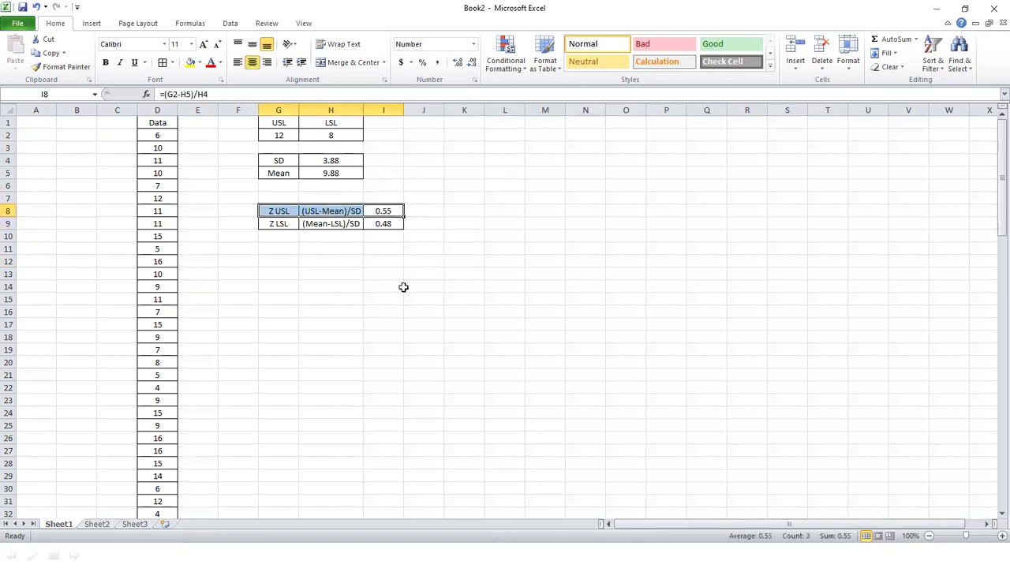
pyautogui.click(416, 298)
pyautogui.click(390, 223)
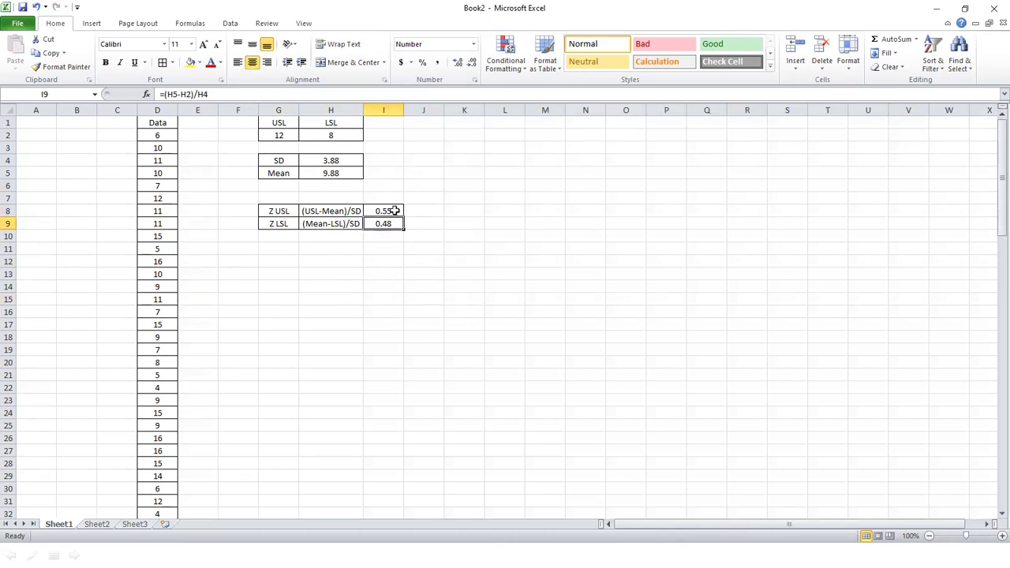
pyautogui.click(397, 210)
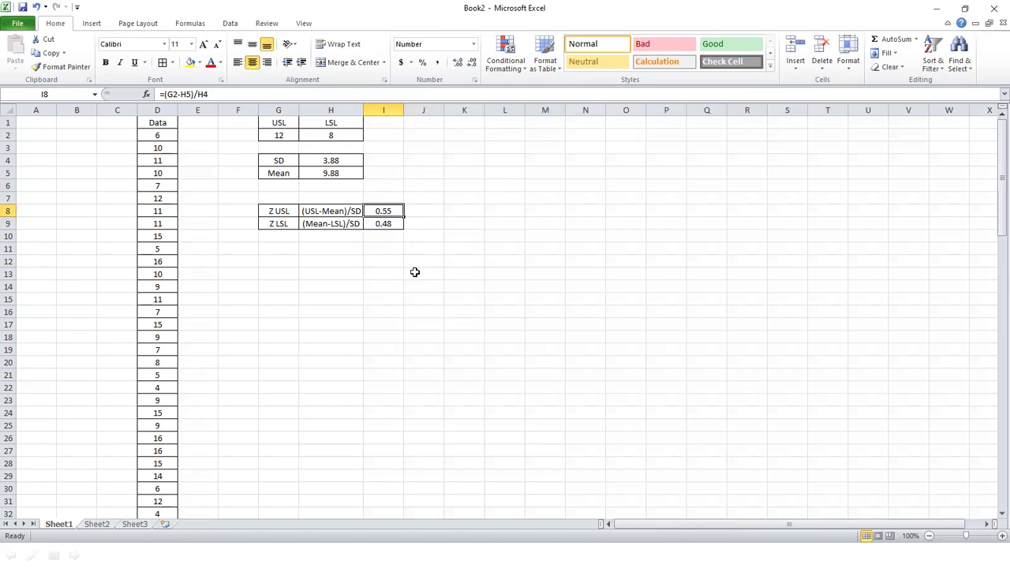